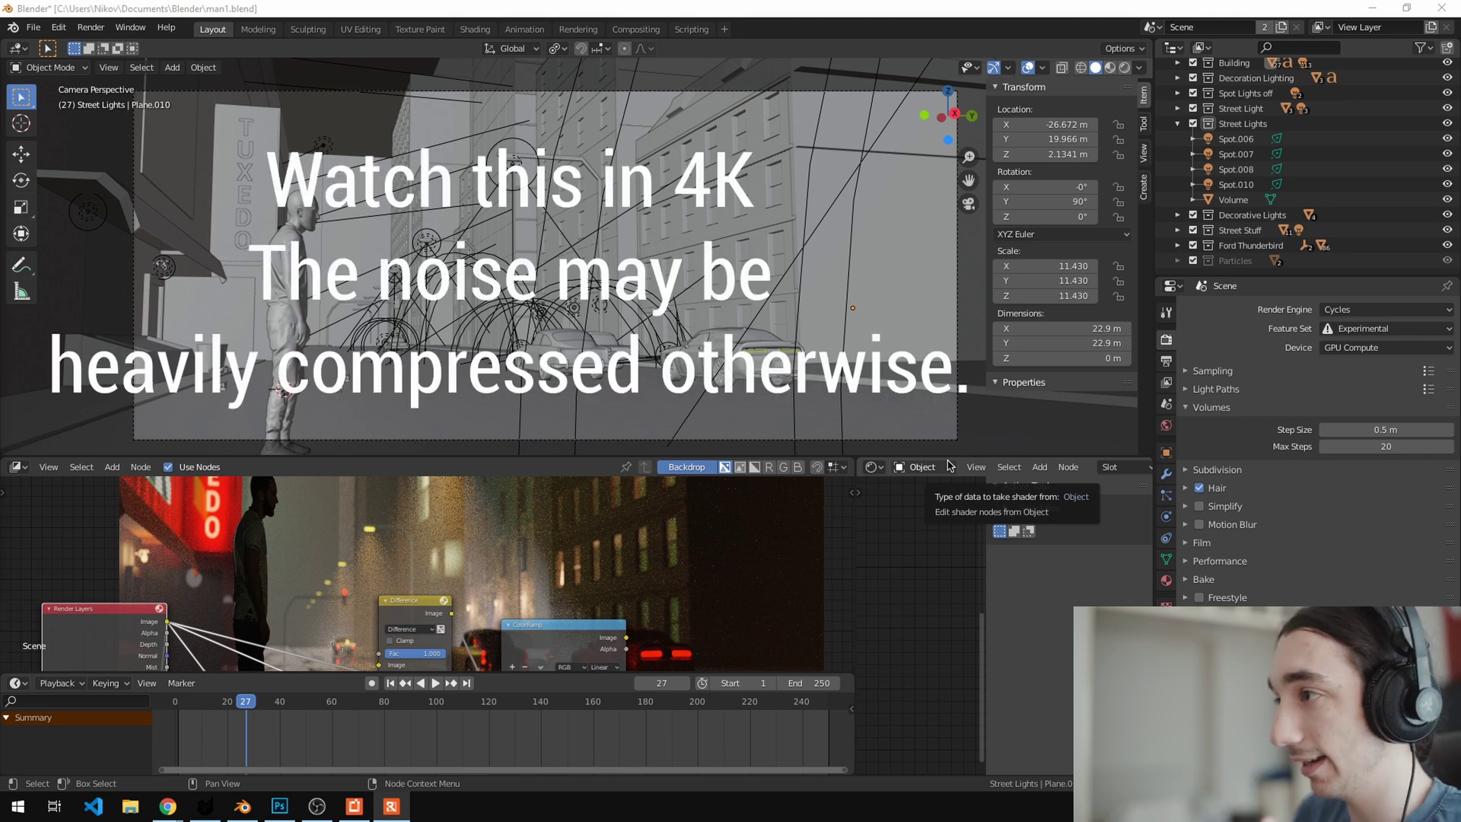
Step: Enlarge the compositor area over most of the 3D viewport and zoom in on the backdrop render
click(1125, 67)
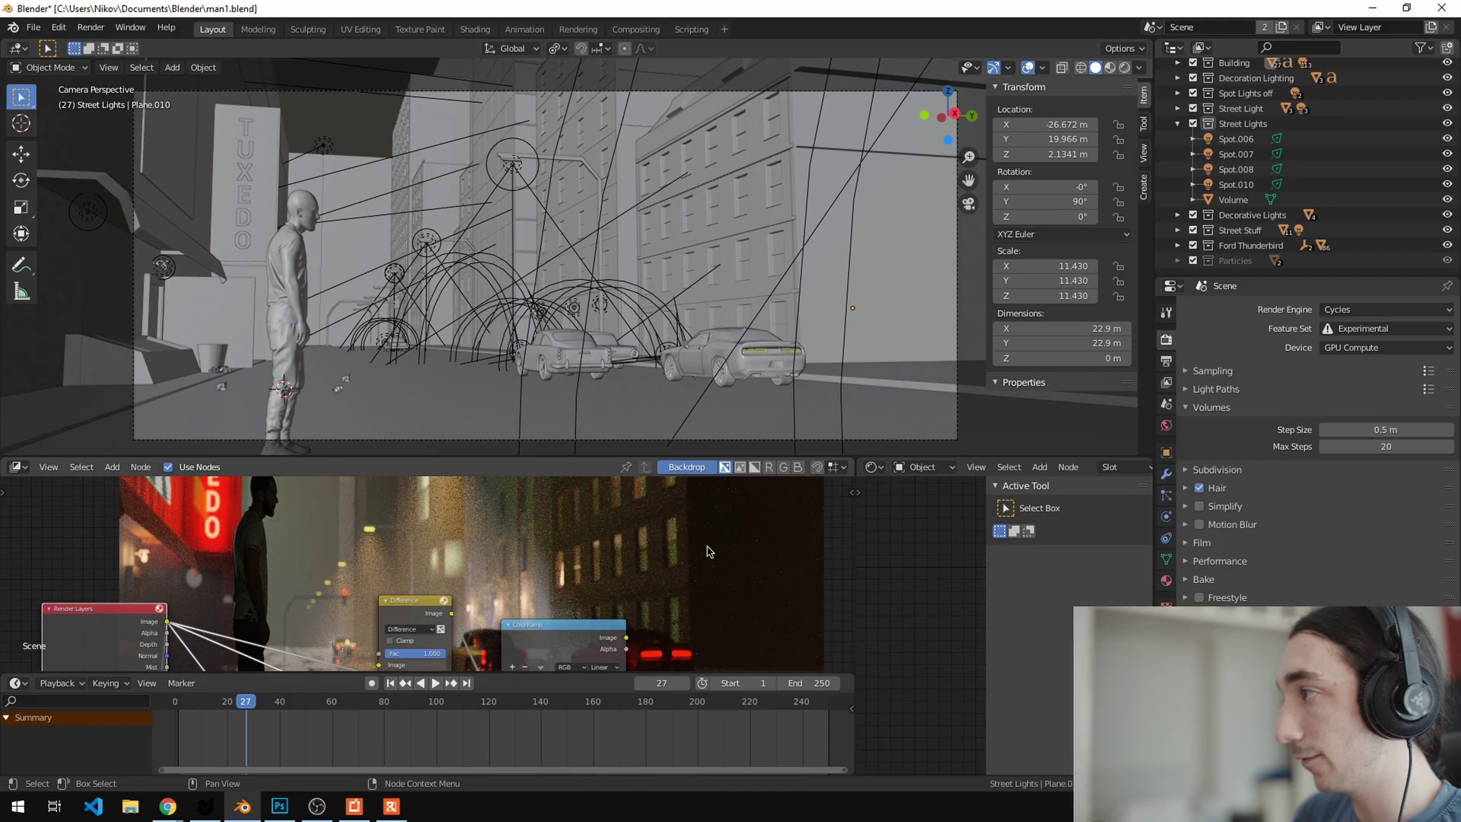
middle_drag(622, 583, 622, 532)
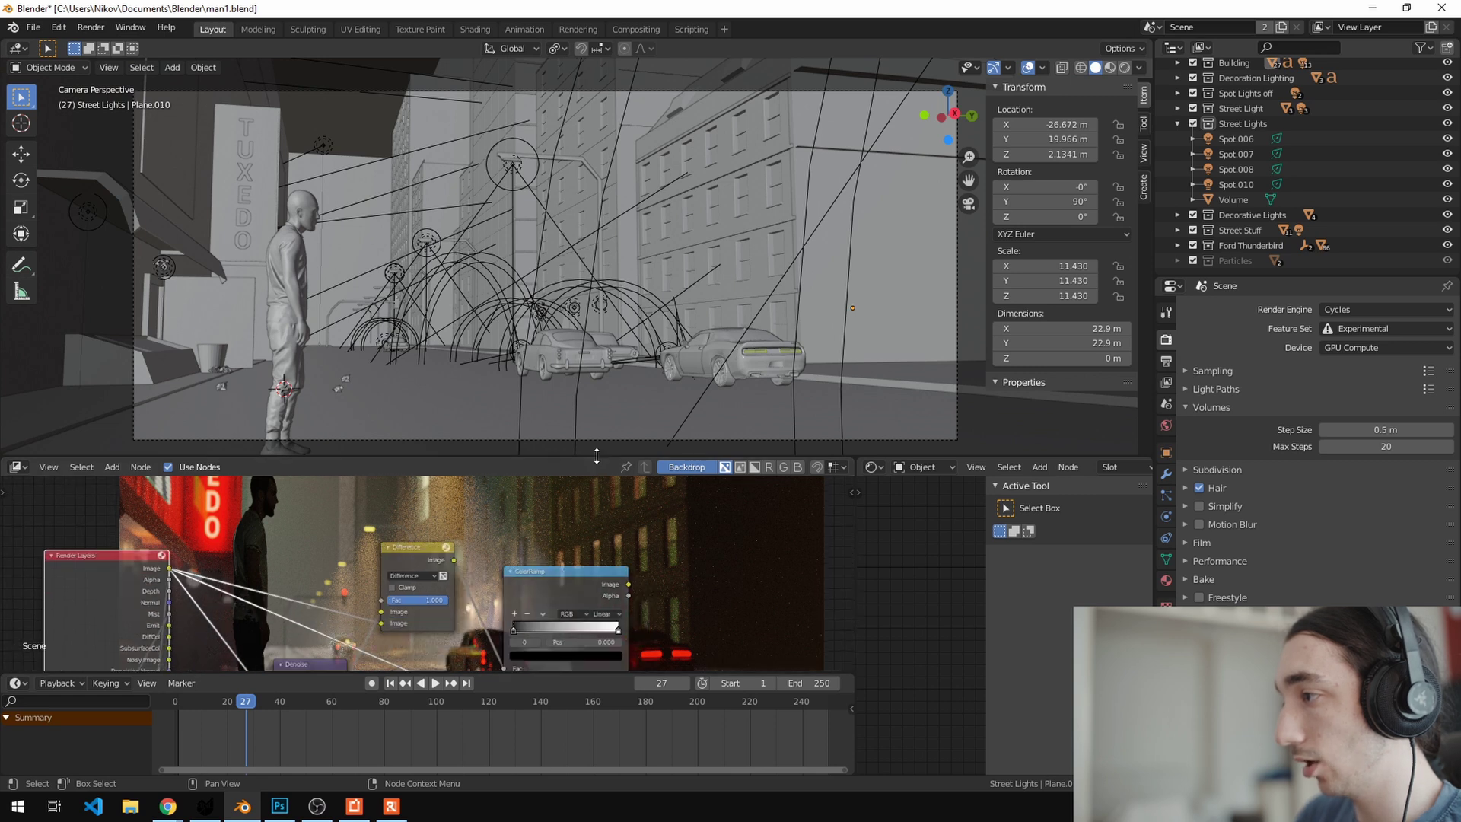
drag(582, 459, 583, 76)
scroll(672, 328, up, 2)
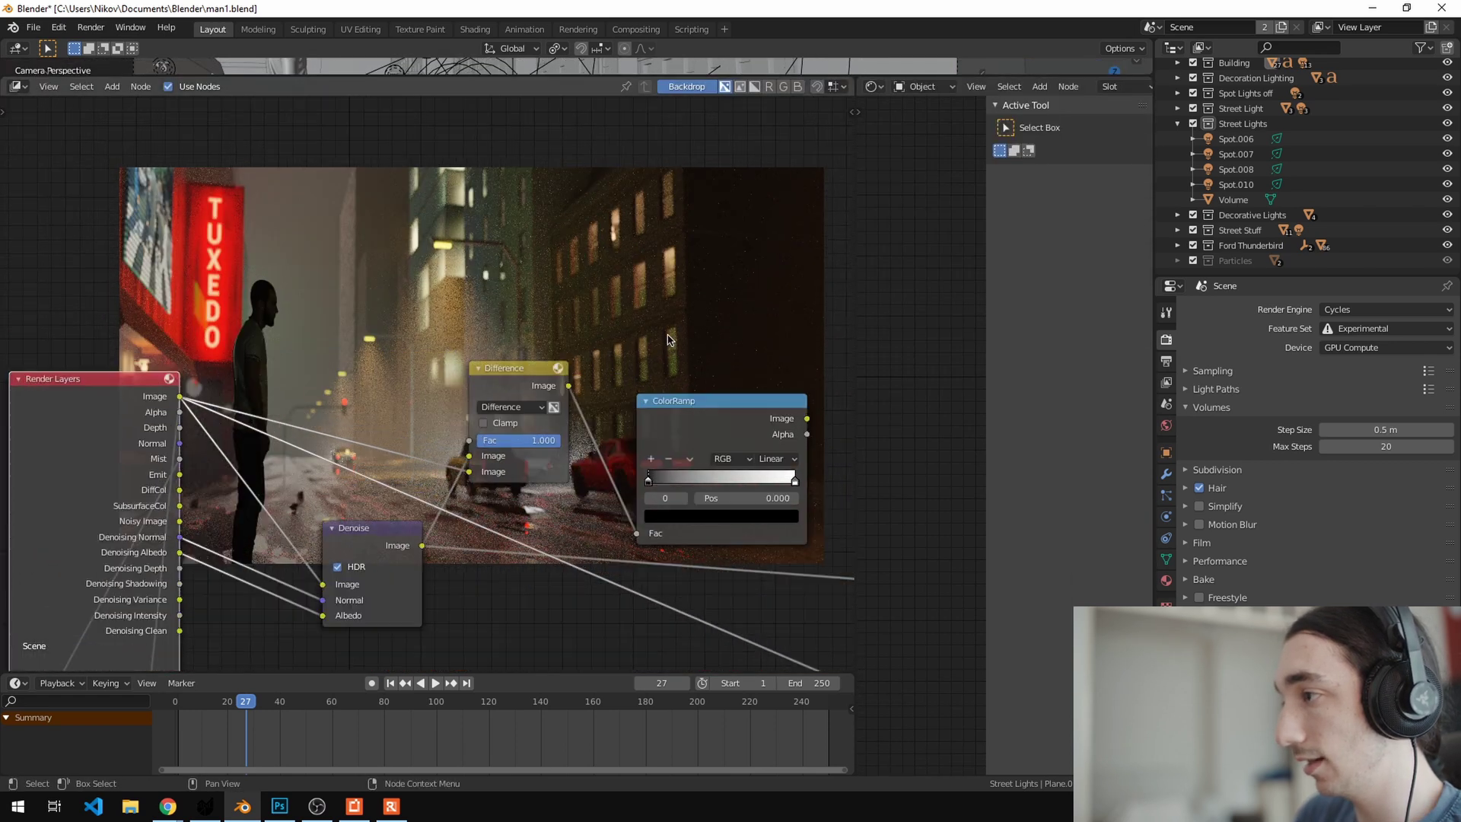
scroll(673, 327, down, 1)
key(alt+v)
key(alt+v)
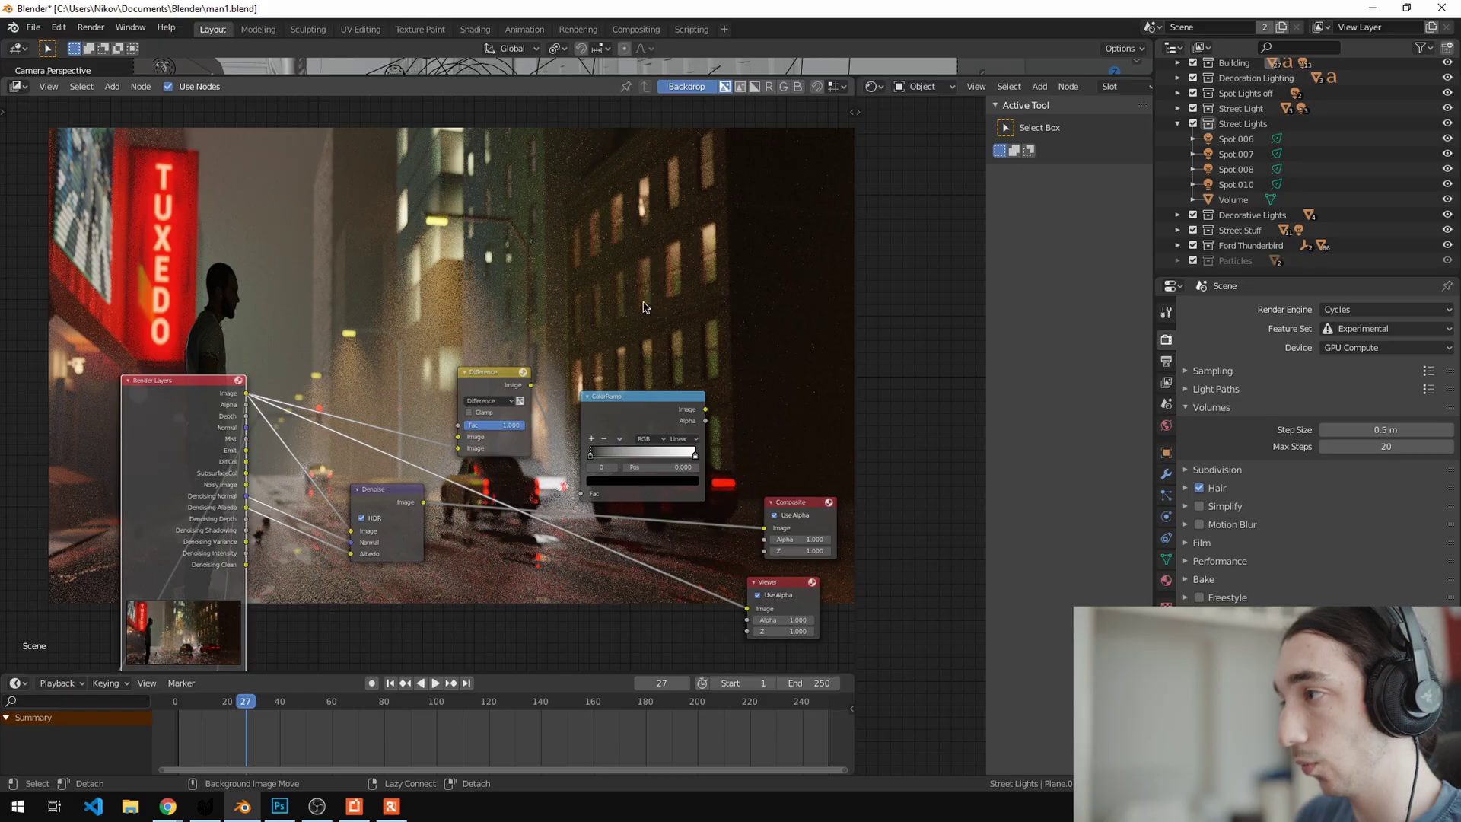
Step: Connect the Denoise node's image output to the Viewer node to preview the denoised render
middle_drag(545, 307, 370, 306)
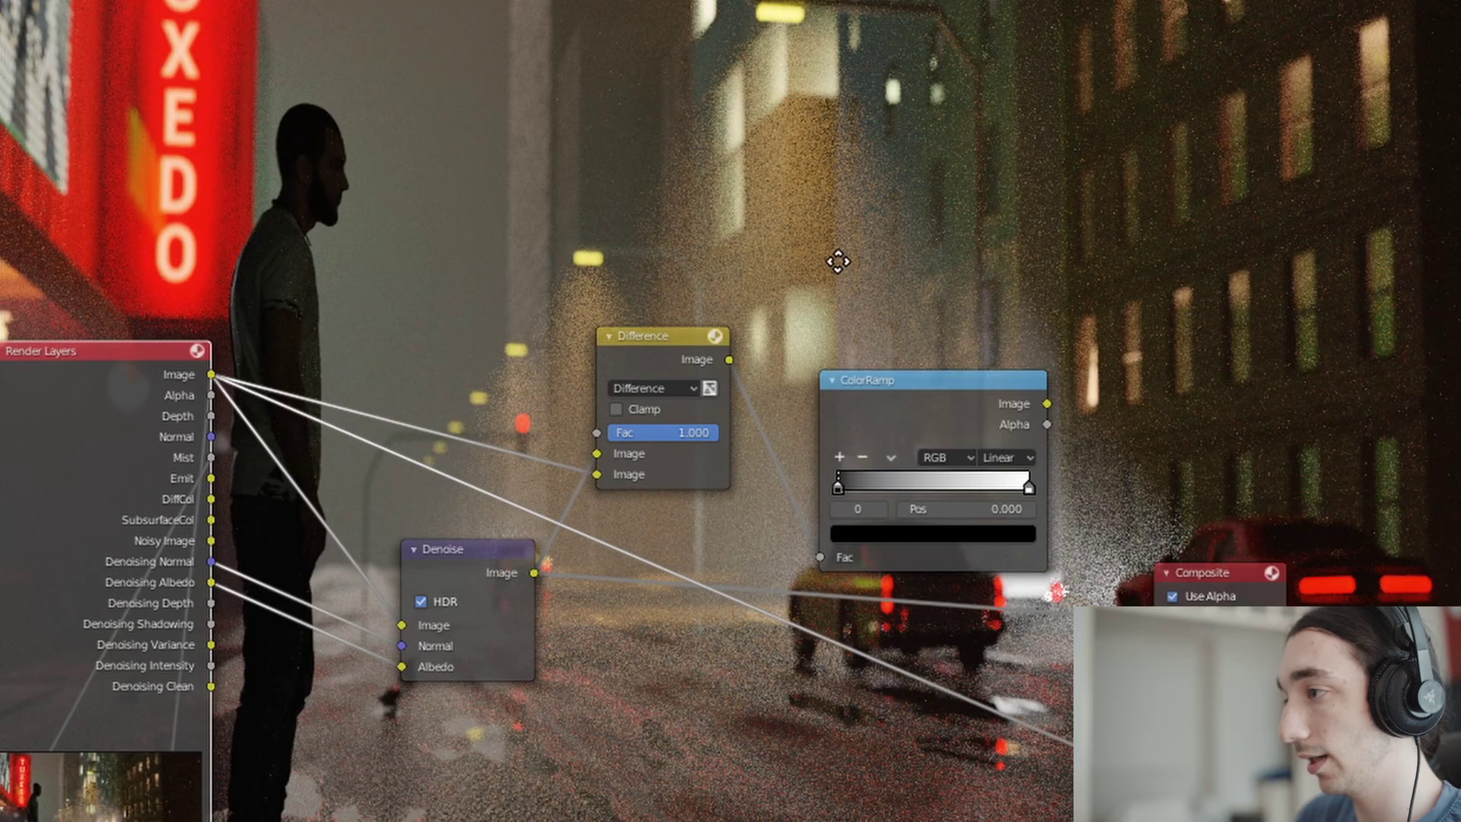
middle_drag(838, 261, 936, 421)
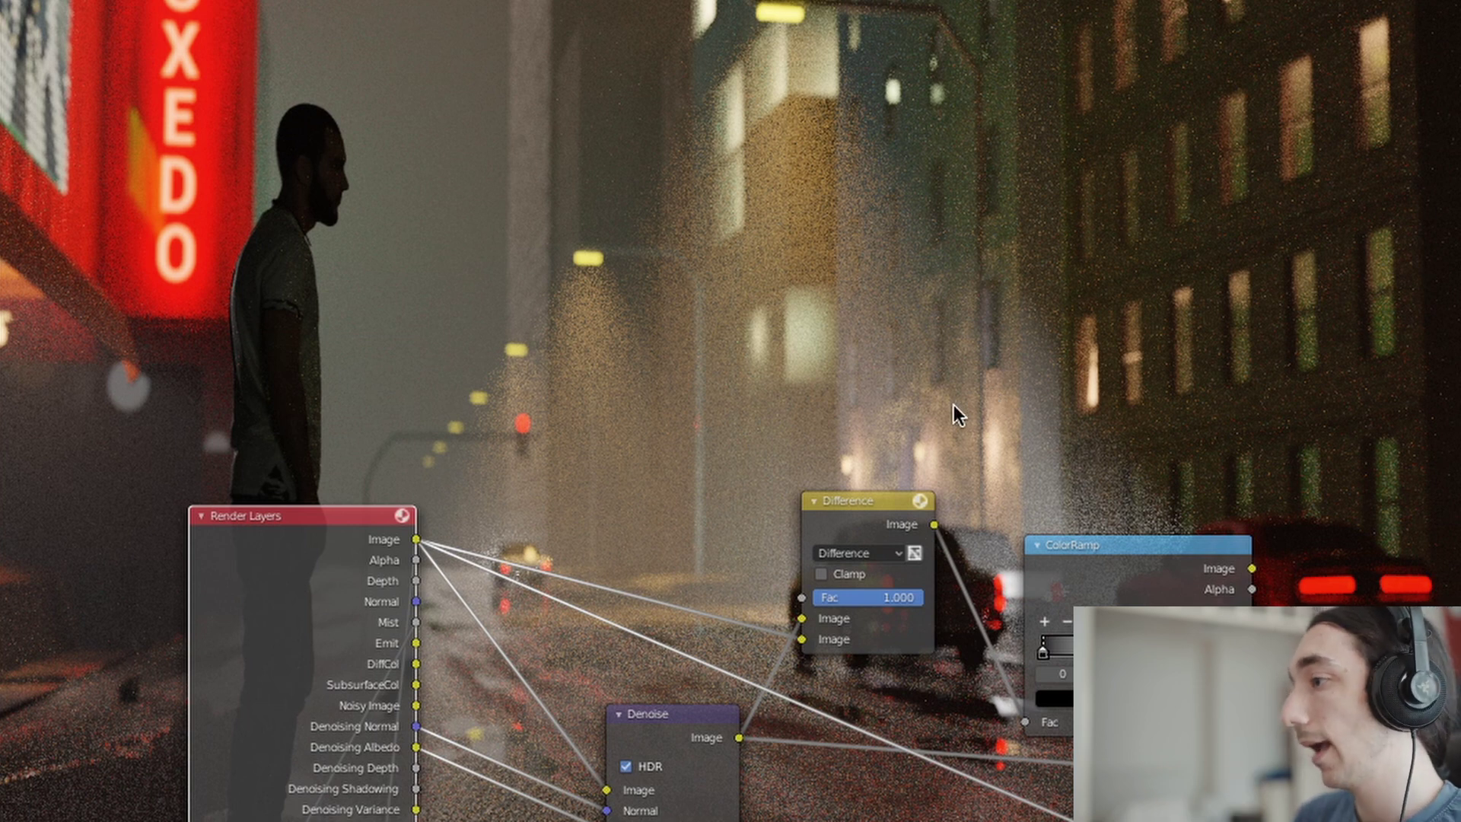
middle_drag(953, 405, 871, 170)
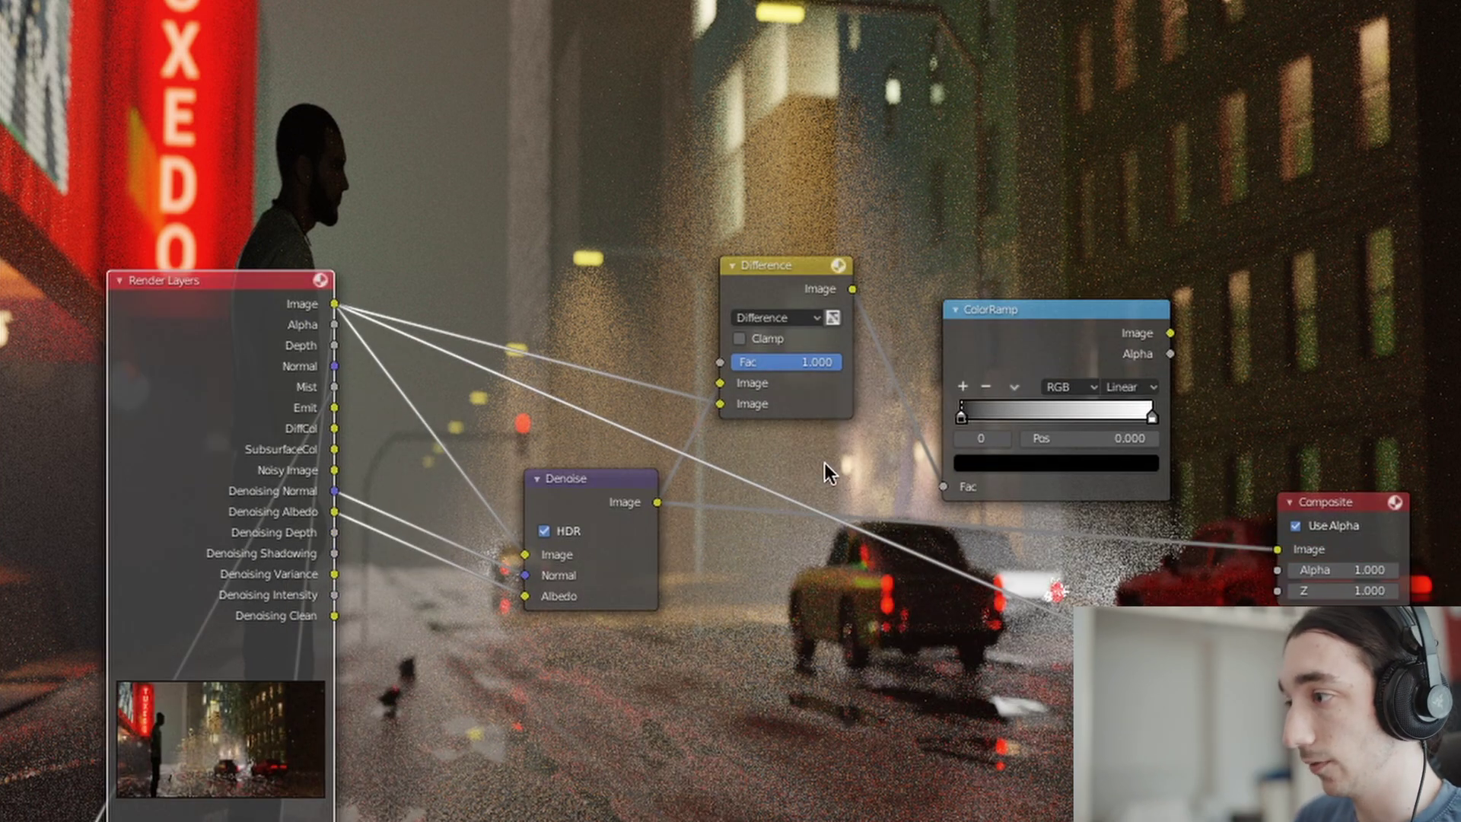
middle_drag(747, 777, 788, 668)
scroll(791, 560, up, 2)
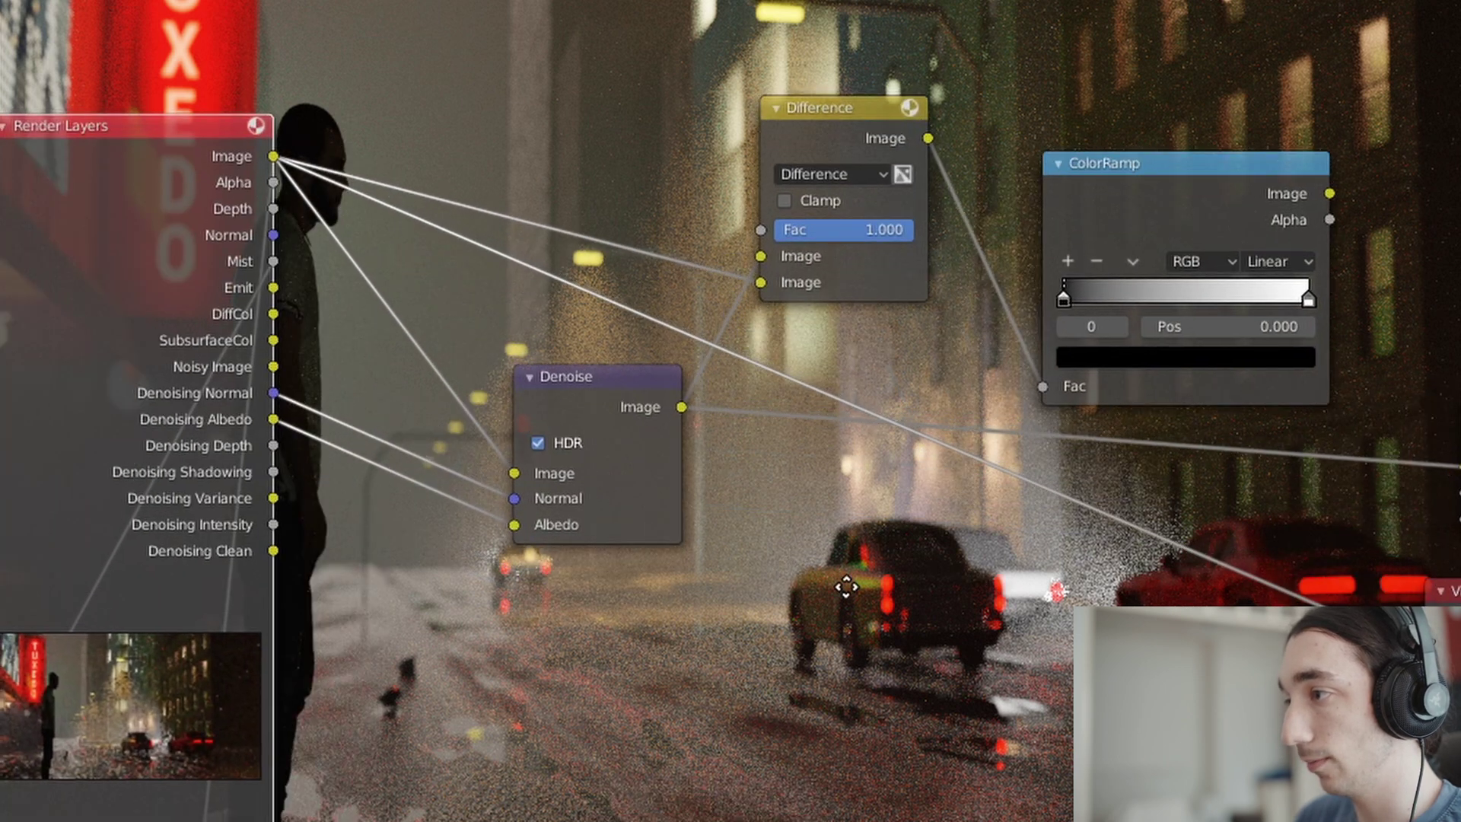
ctrl+shift+click(648, 443)
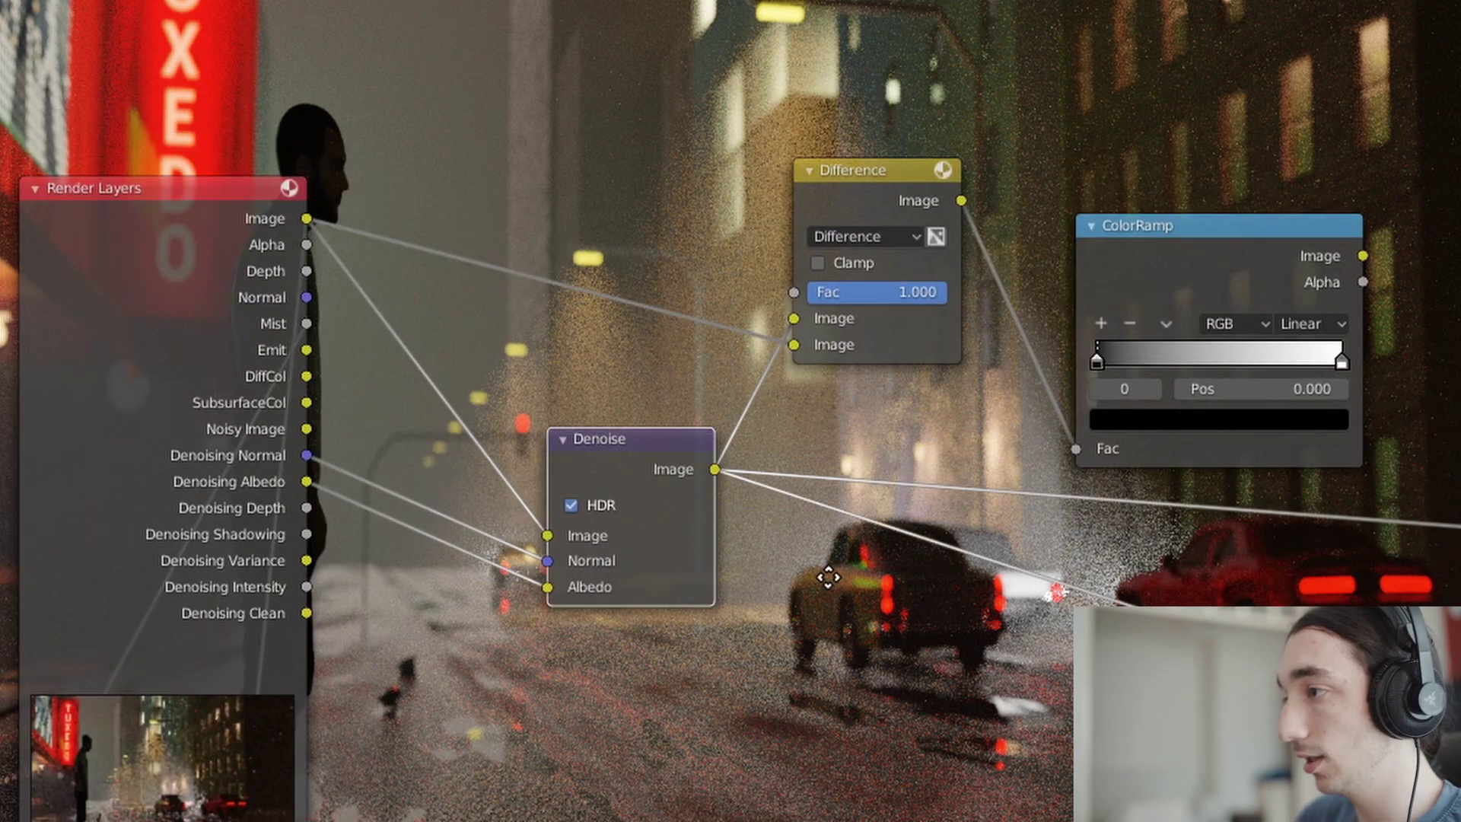
middle_drag(827, 577, 716, 590)
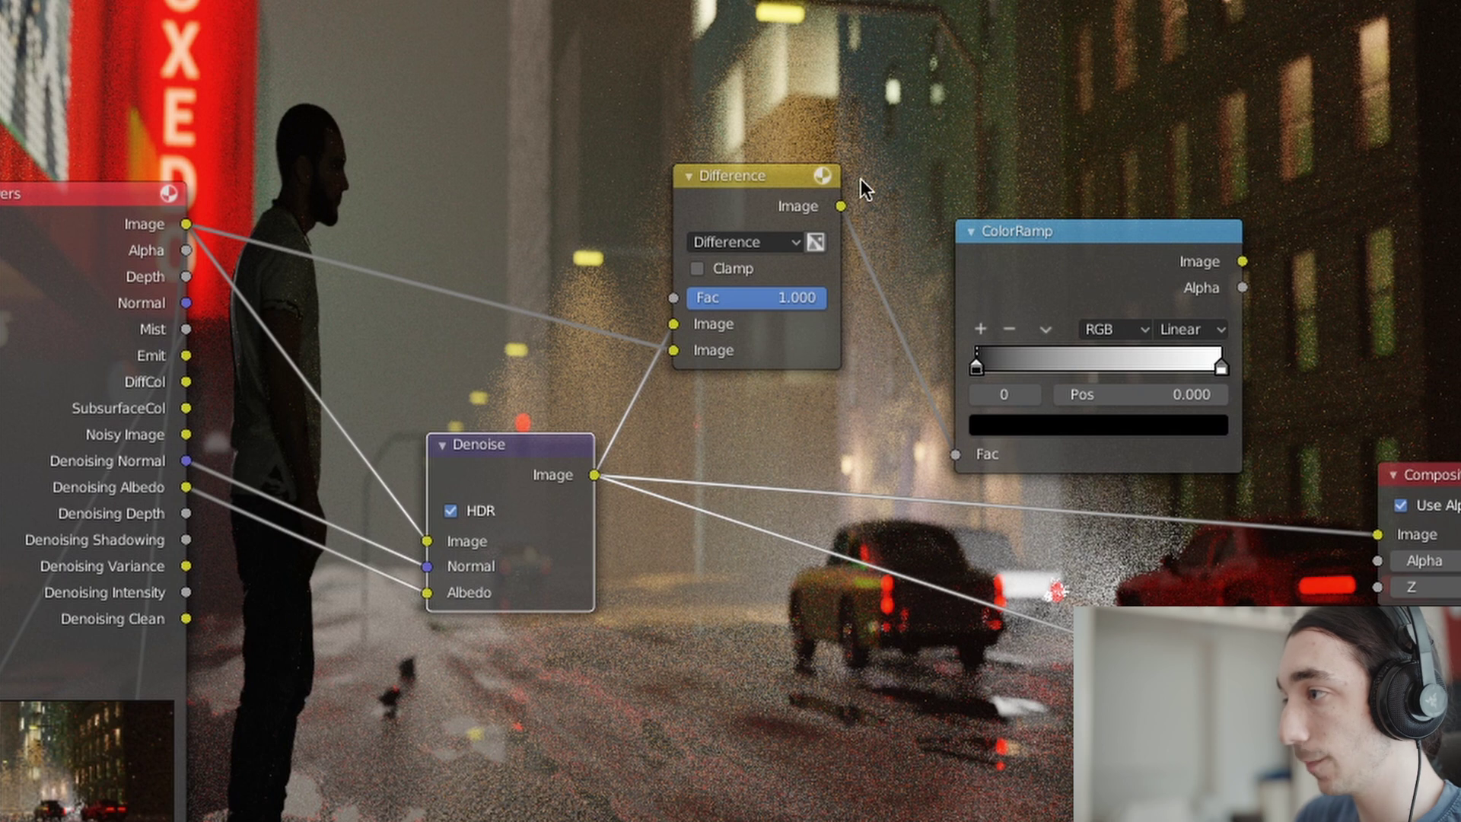
scroll(1087, 213, up, 1)
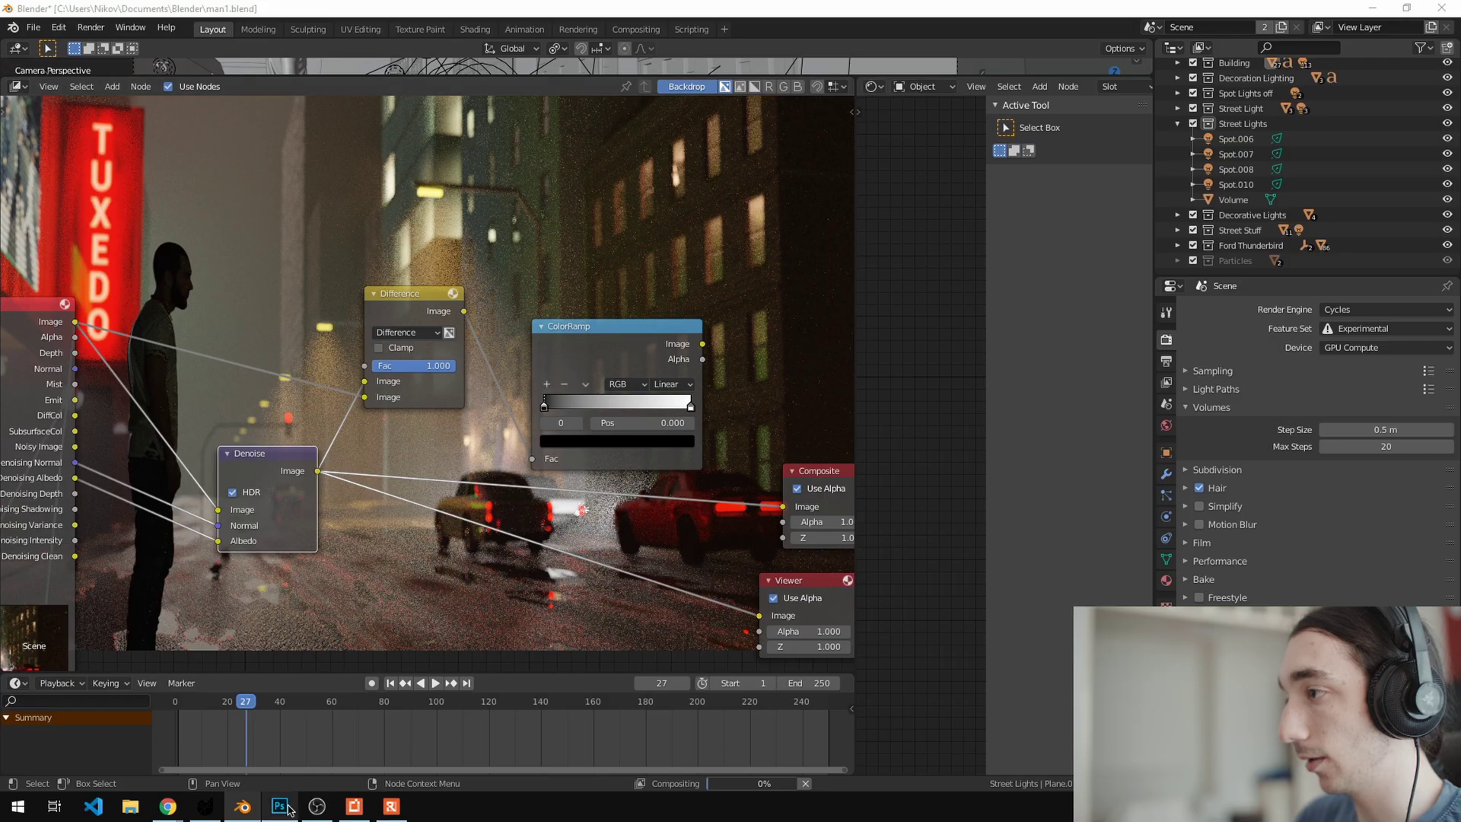
Step: Switch to Photoshop, examine the noise on the lit building at 300%, and fit the image on screen
click(279, 805)
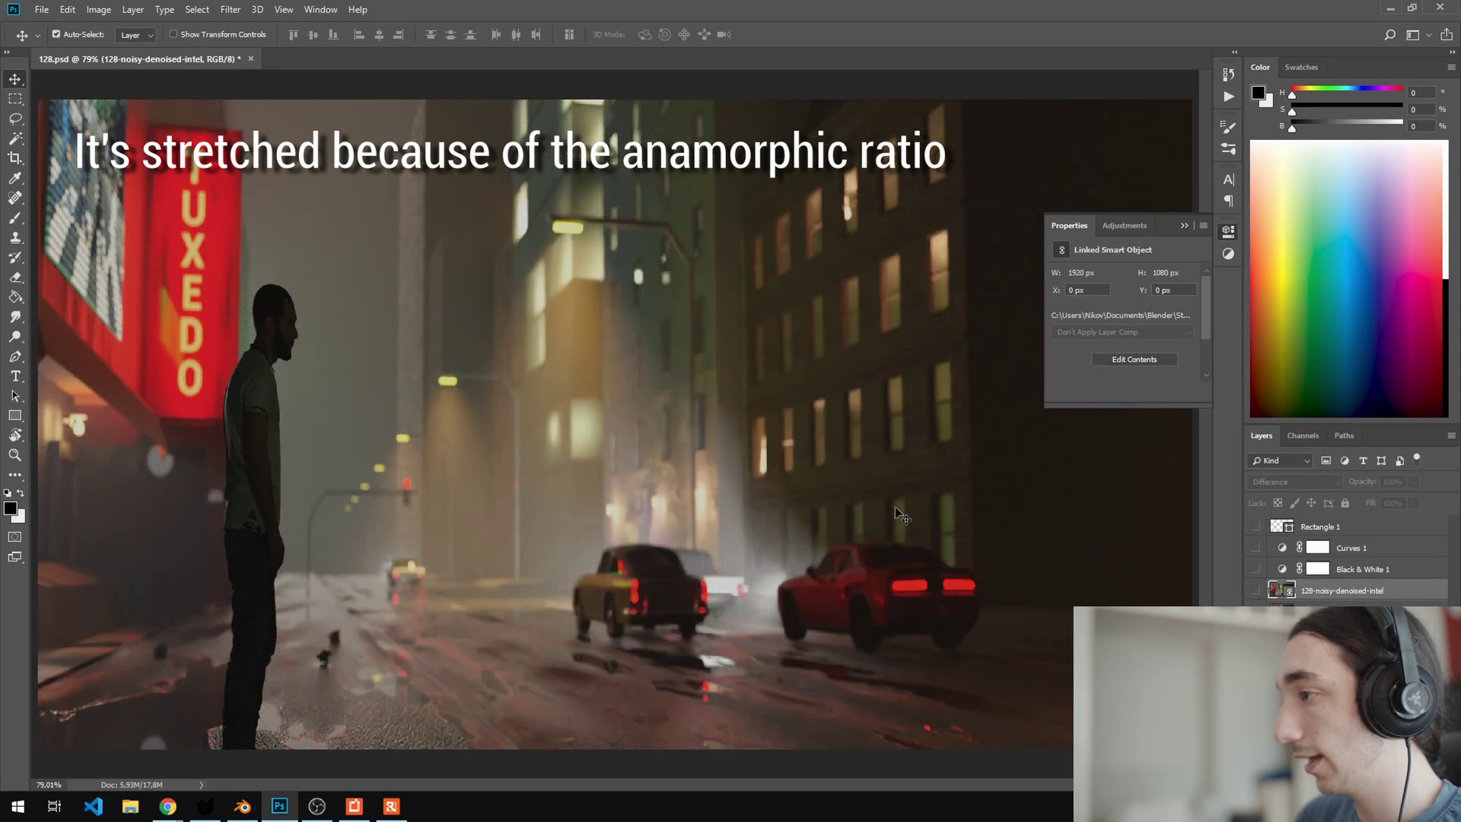
key(z)
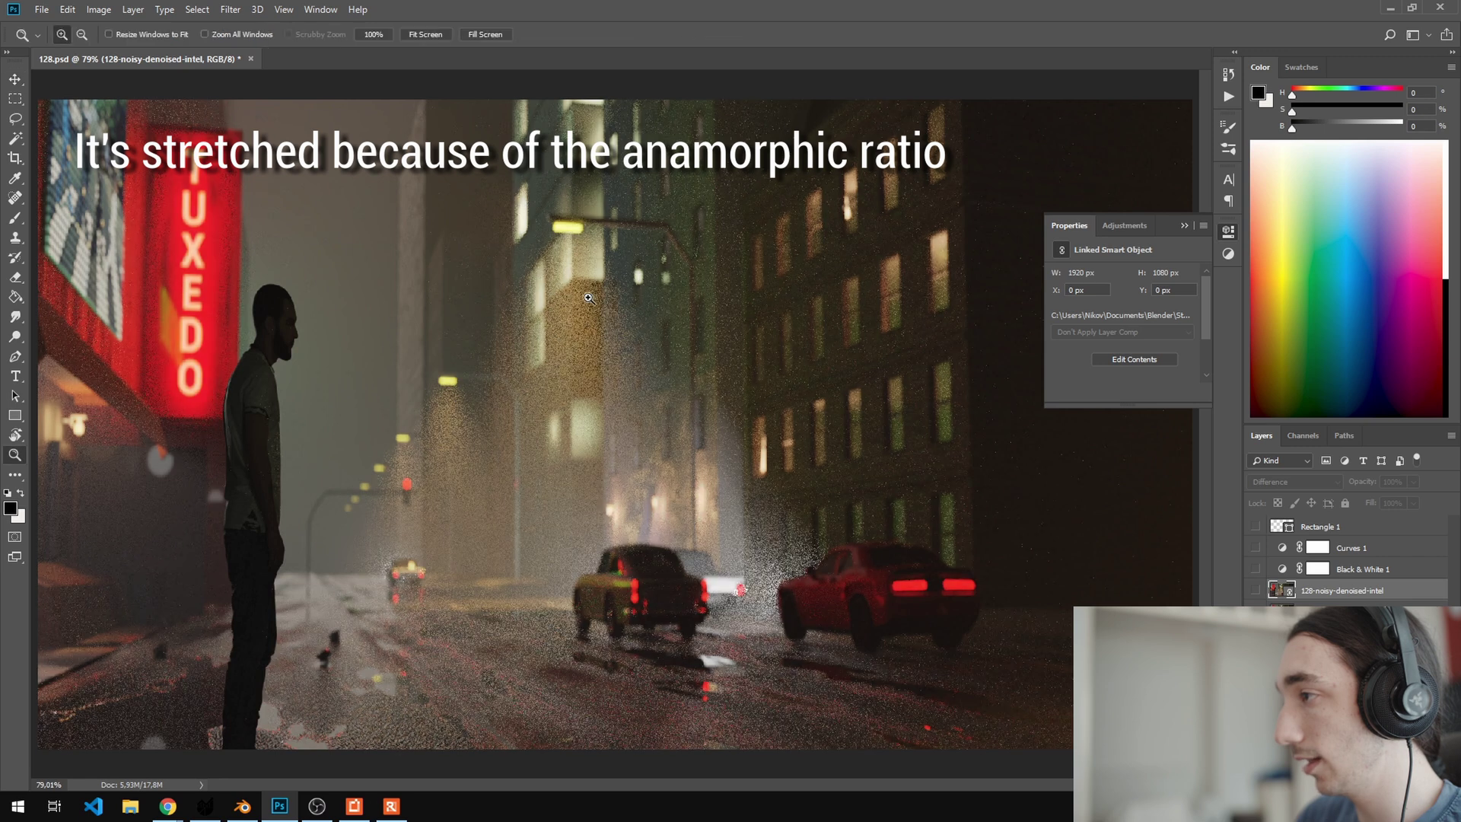
click(584, 287)
click(584, 287)
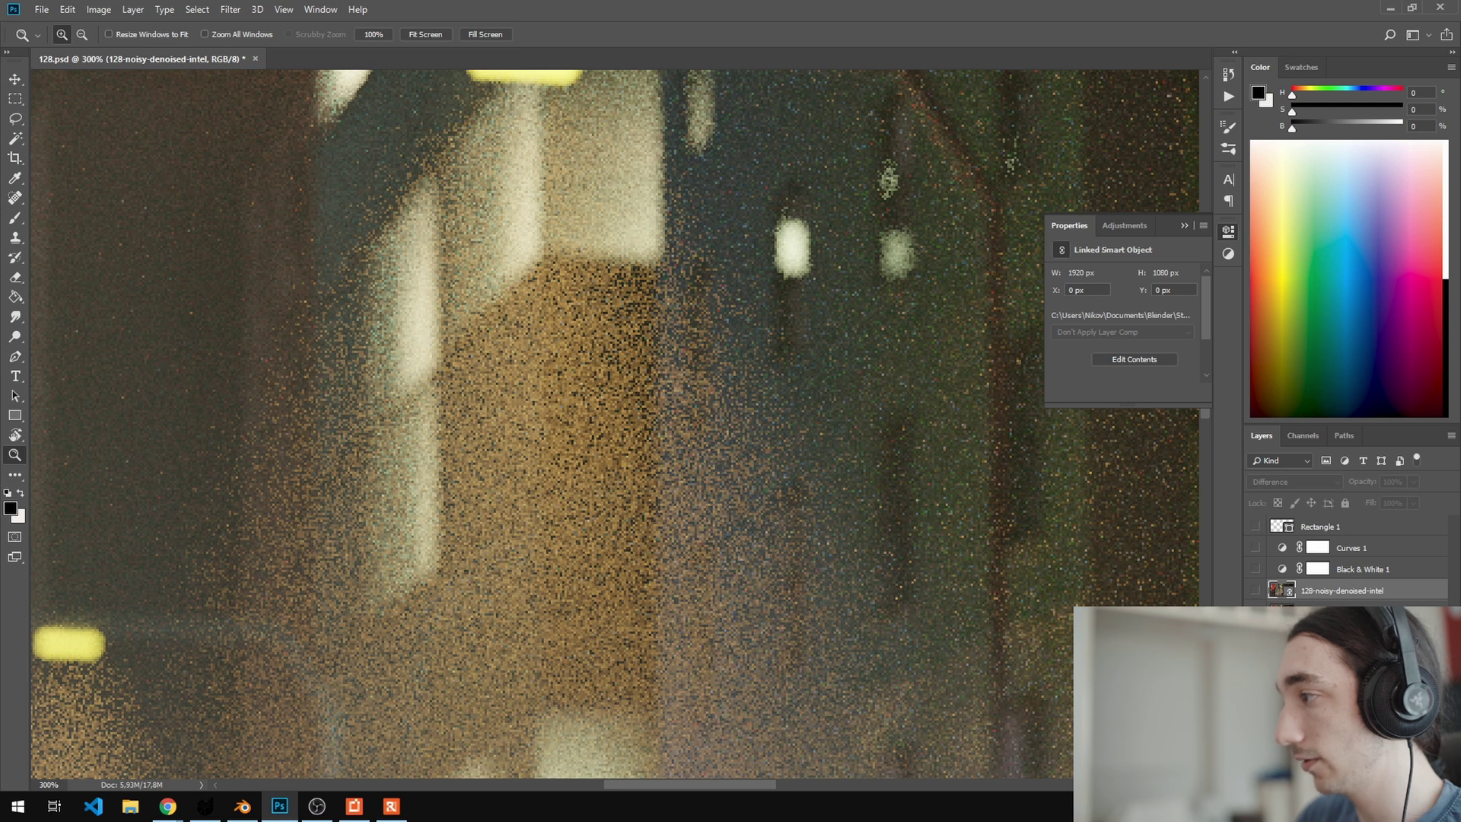
right_click(793, 383)
click(825, 392)
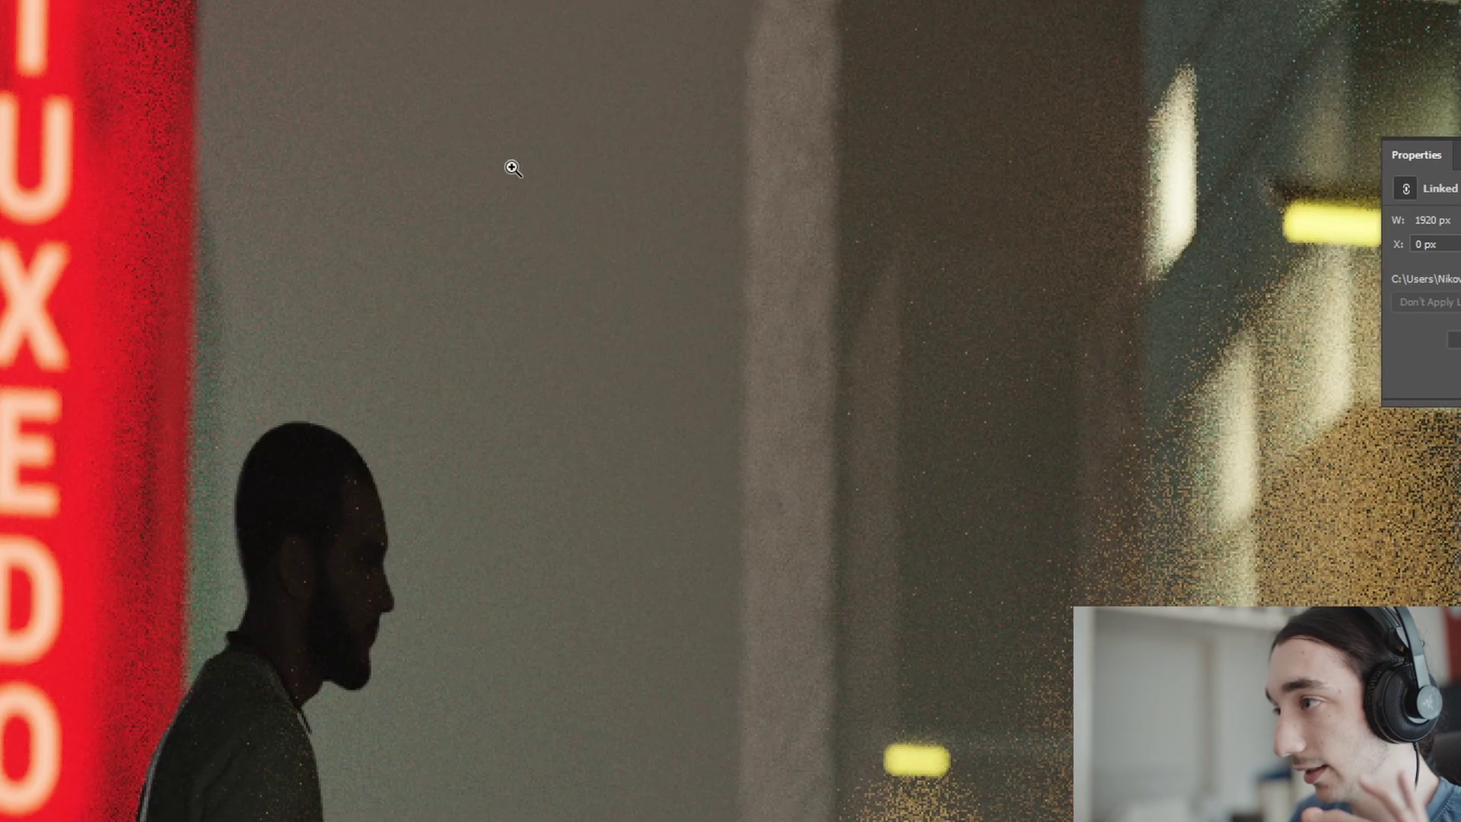
Step: Examine the noise beside the man and the difference image around the cars, returning to the full image each time
right_click(513, 168)
click(542, 179)
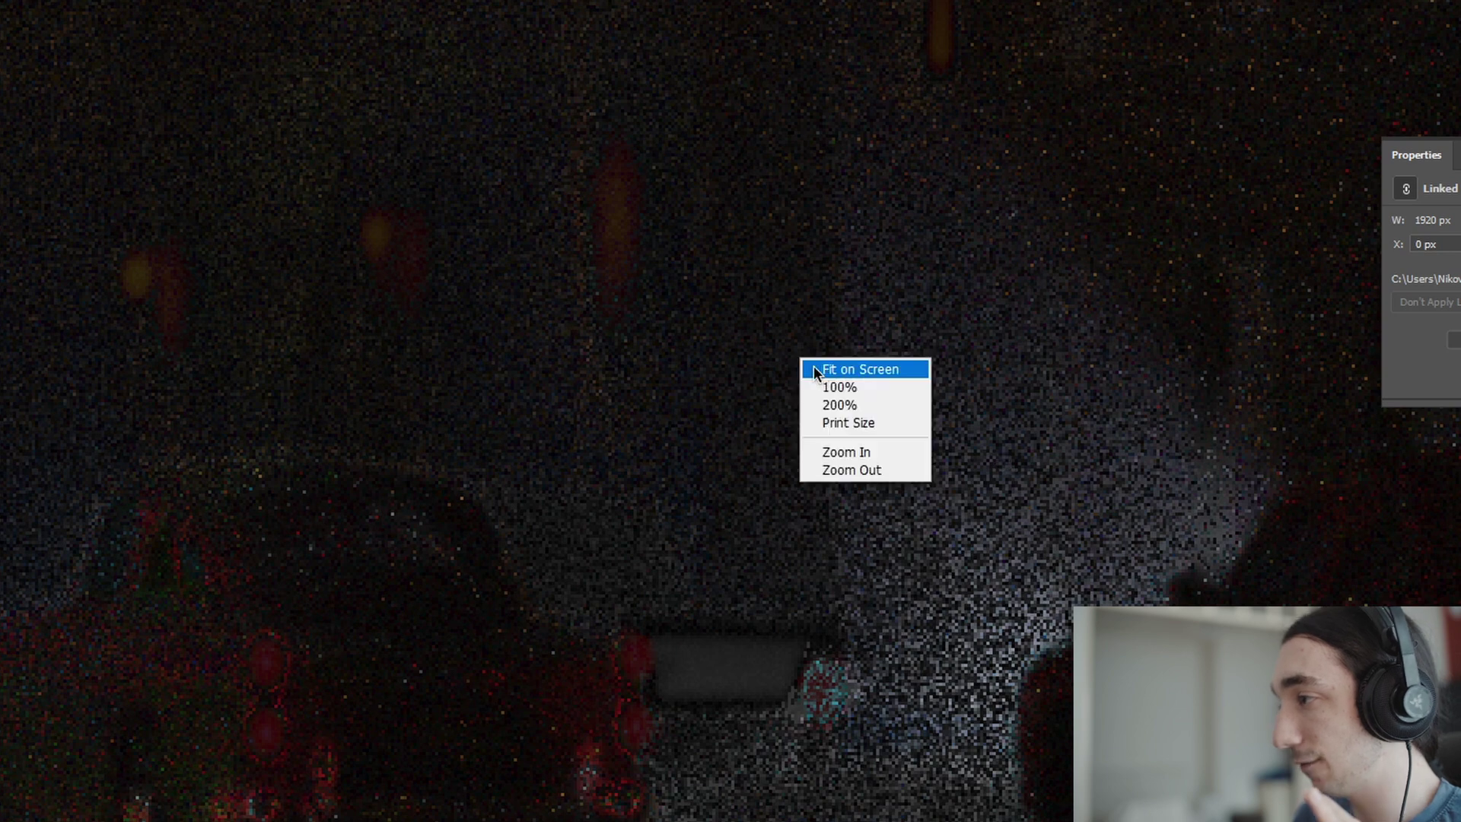
click(818, 368)
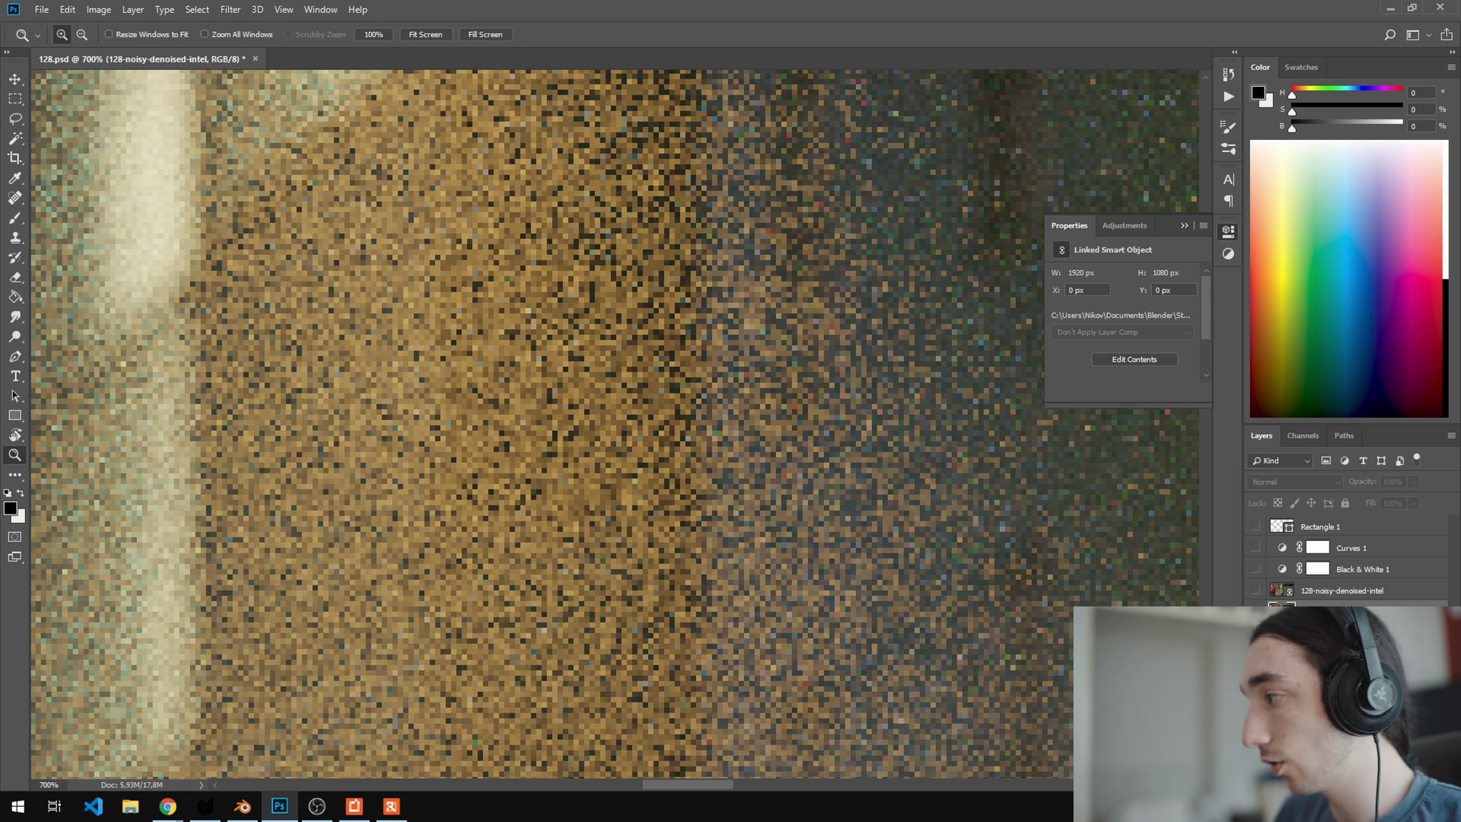
Step: Toggle the denoised layer's visibility to compare the noisy and denoised versions of the lit building
click(1255, 591)
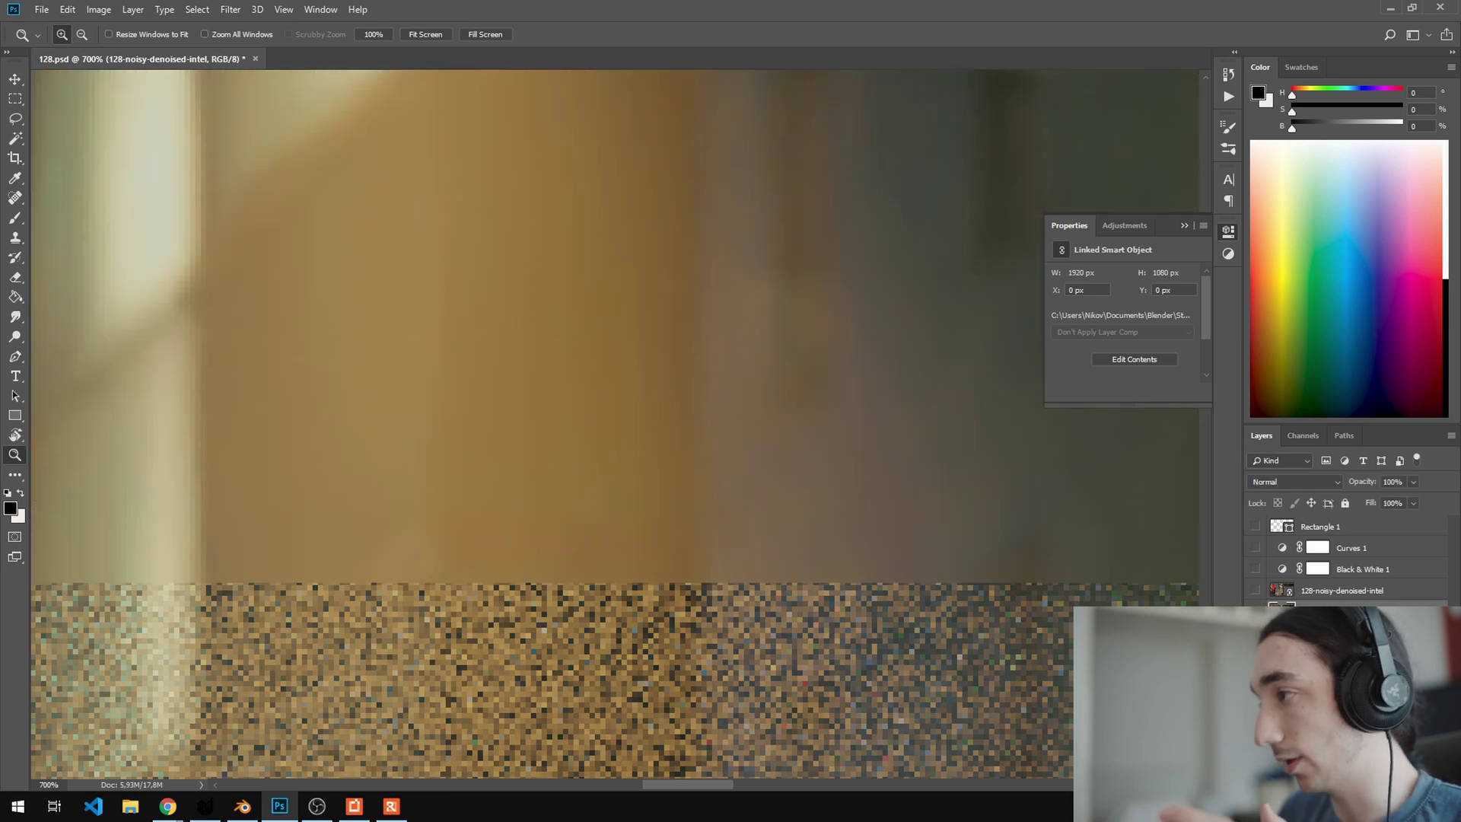
click(1255, 591)
click(1256, 590)
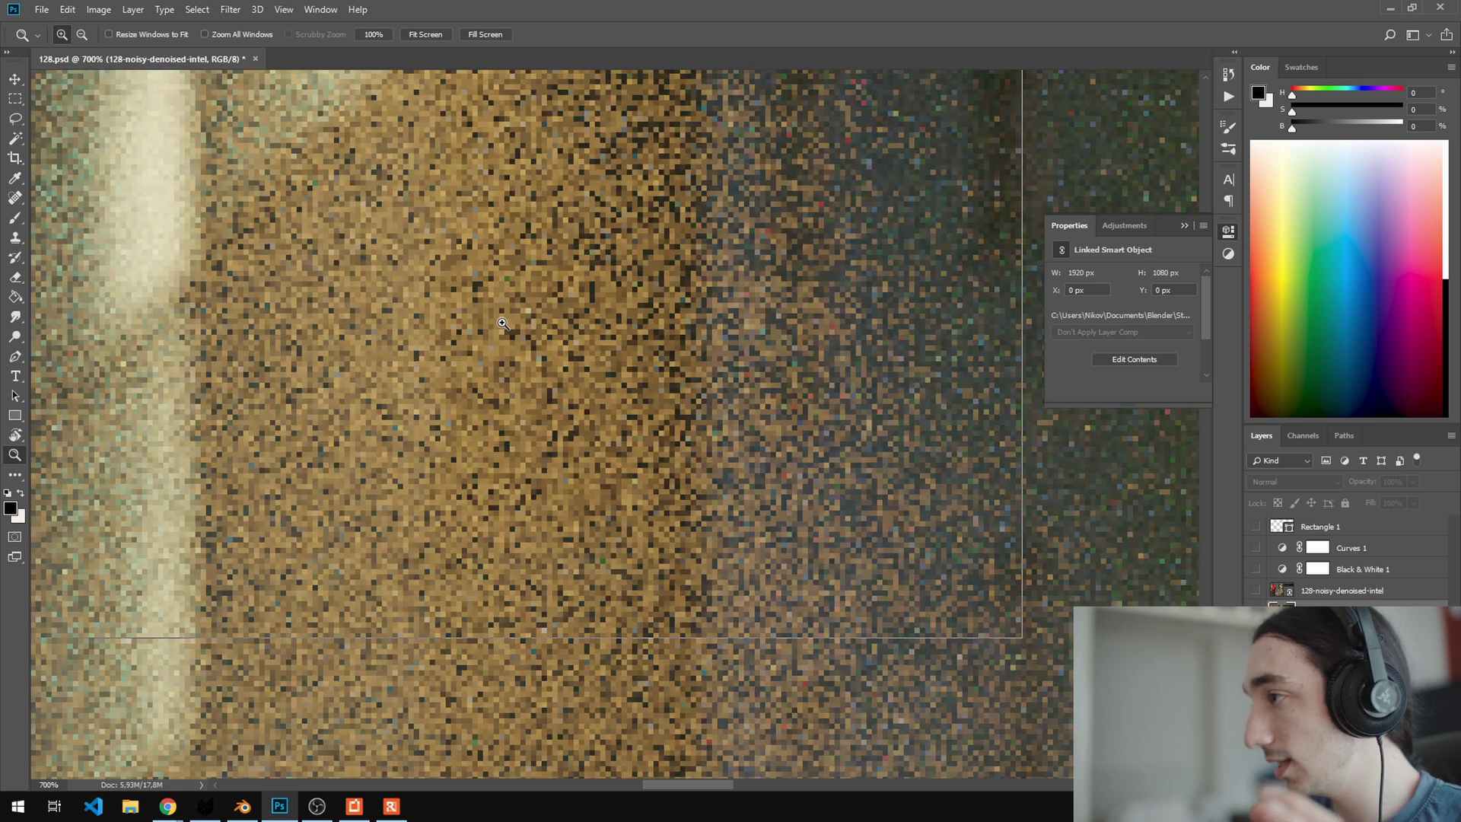
Step: Examine the difference image's noise around the street lamp at 1600% and 200%, and fit the whole image on screen
click(487, 312)
click(516, 348)
click(513, 350)
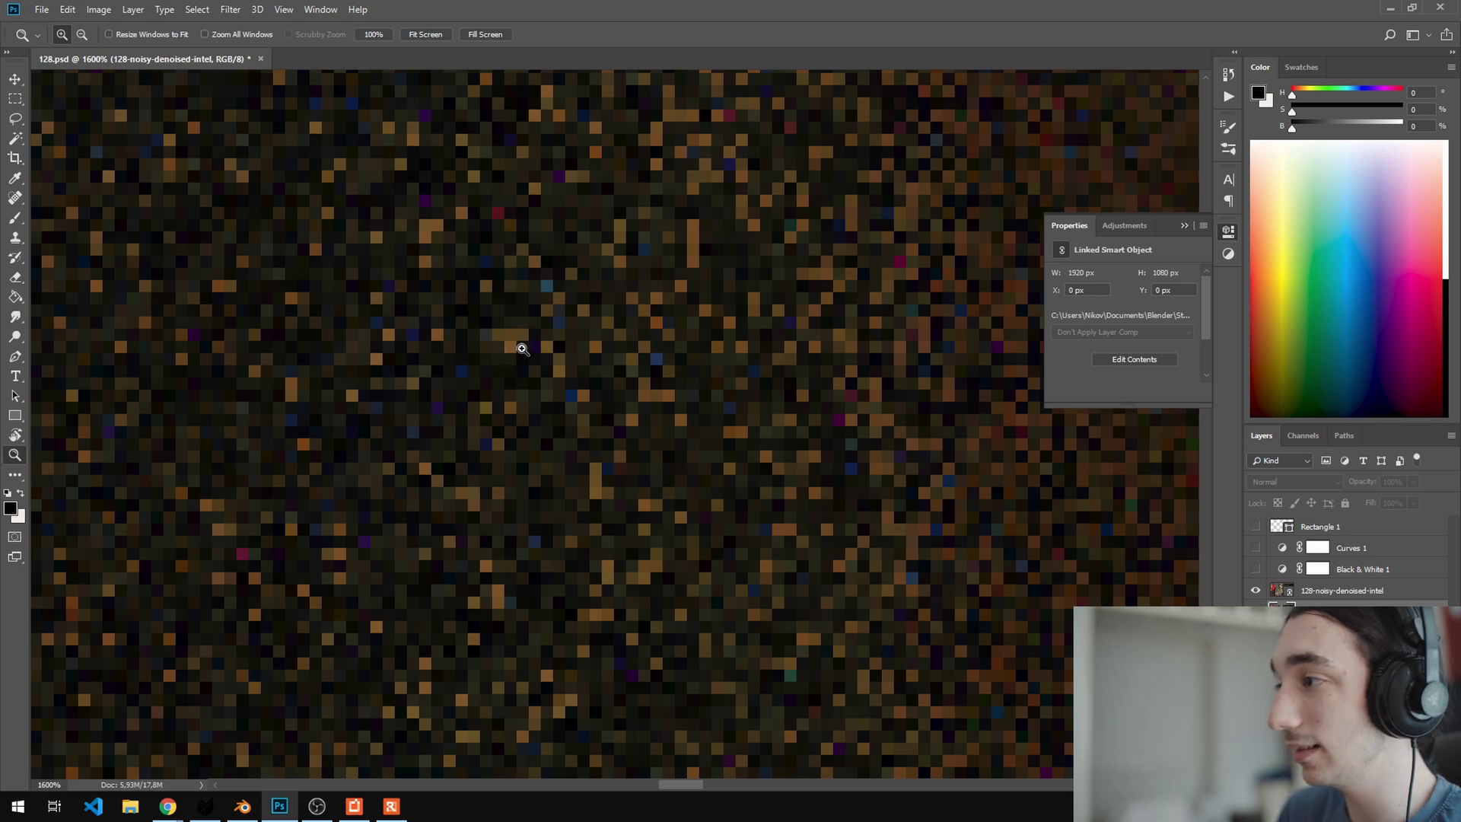
right_click(522, 344)
click(535, 350)
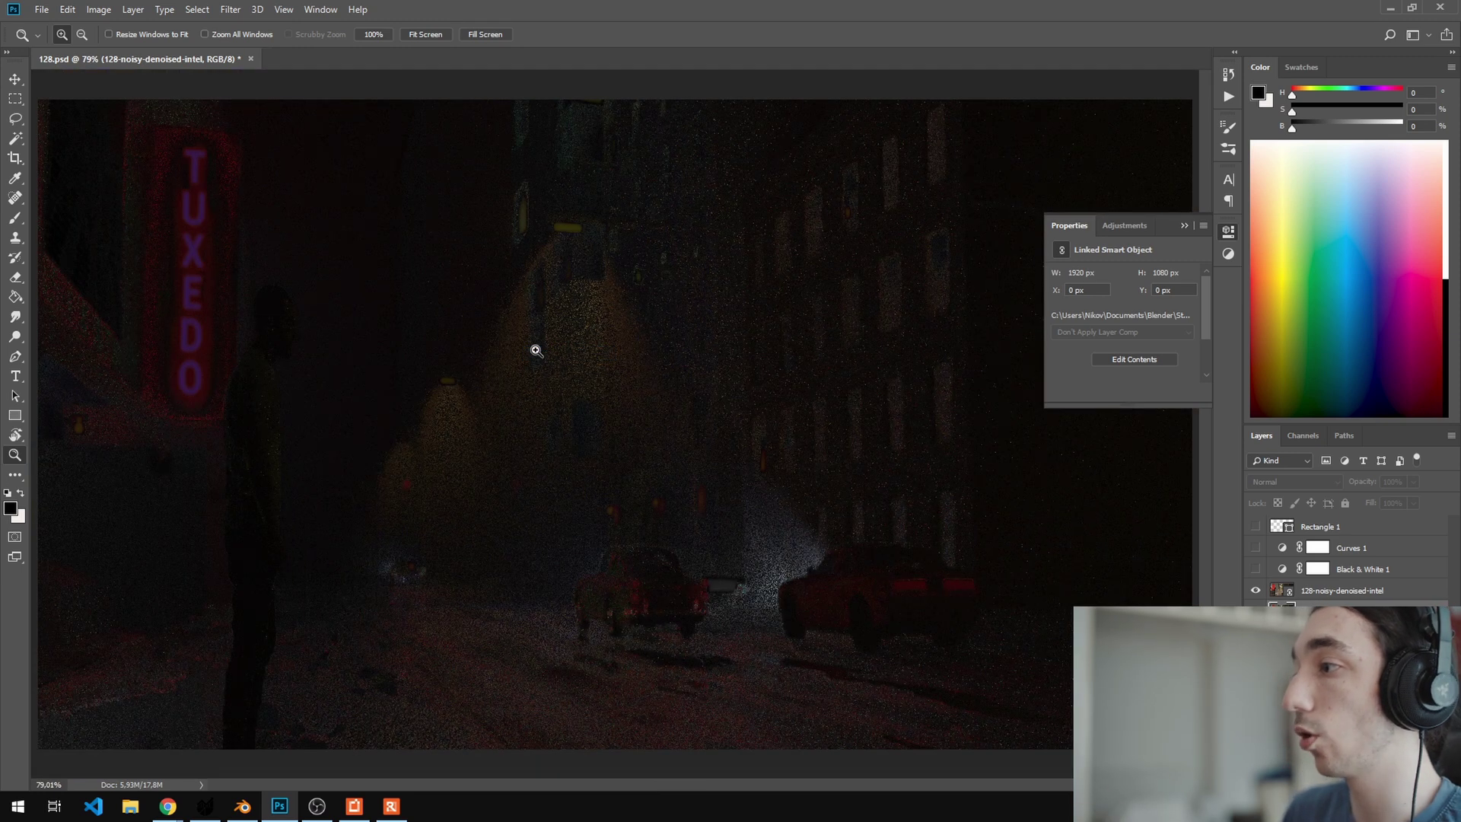
click(564, 334)
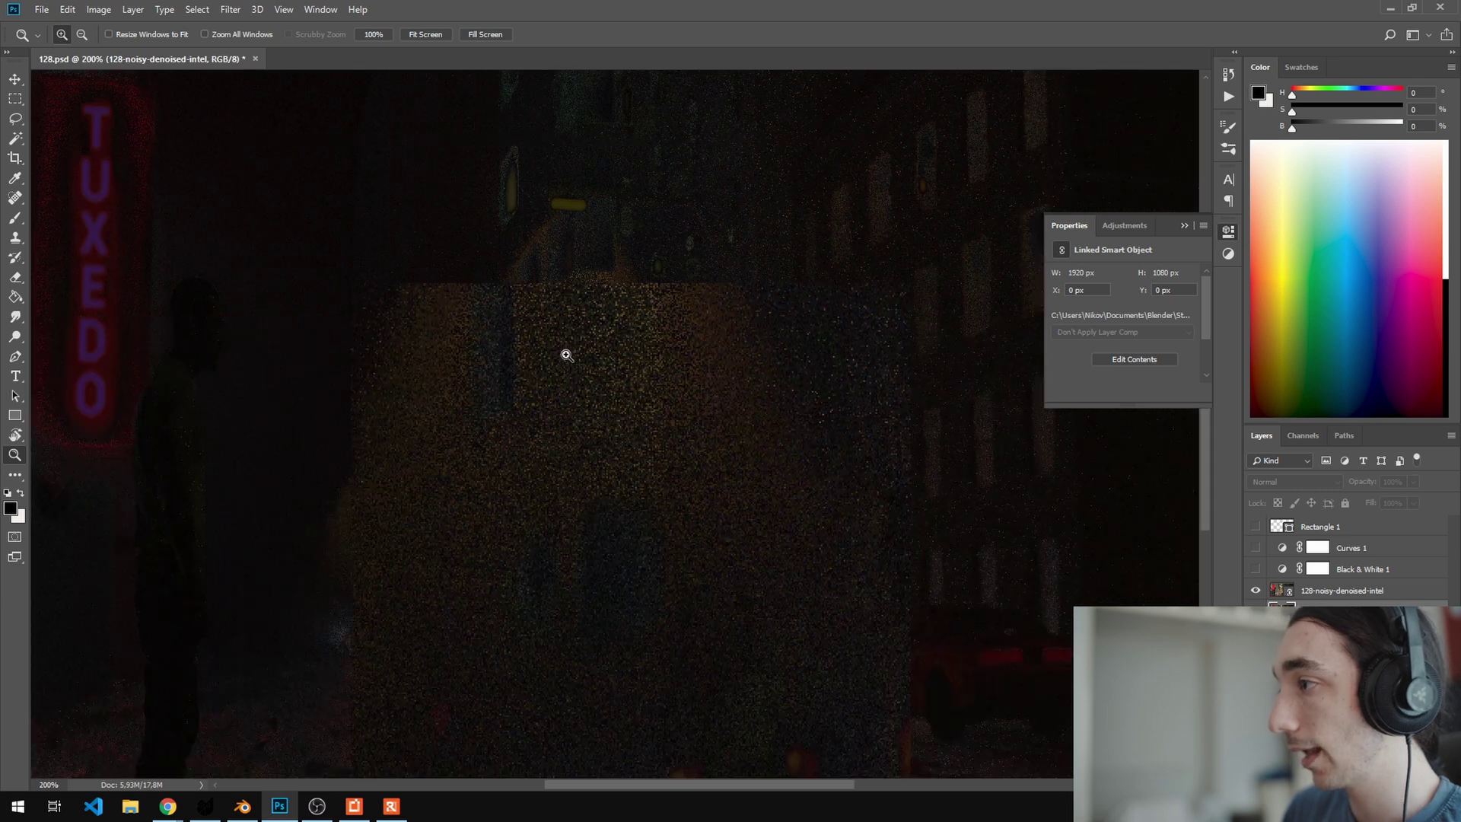
click(565, 343)
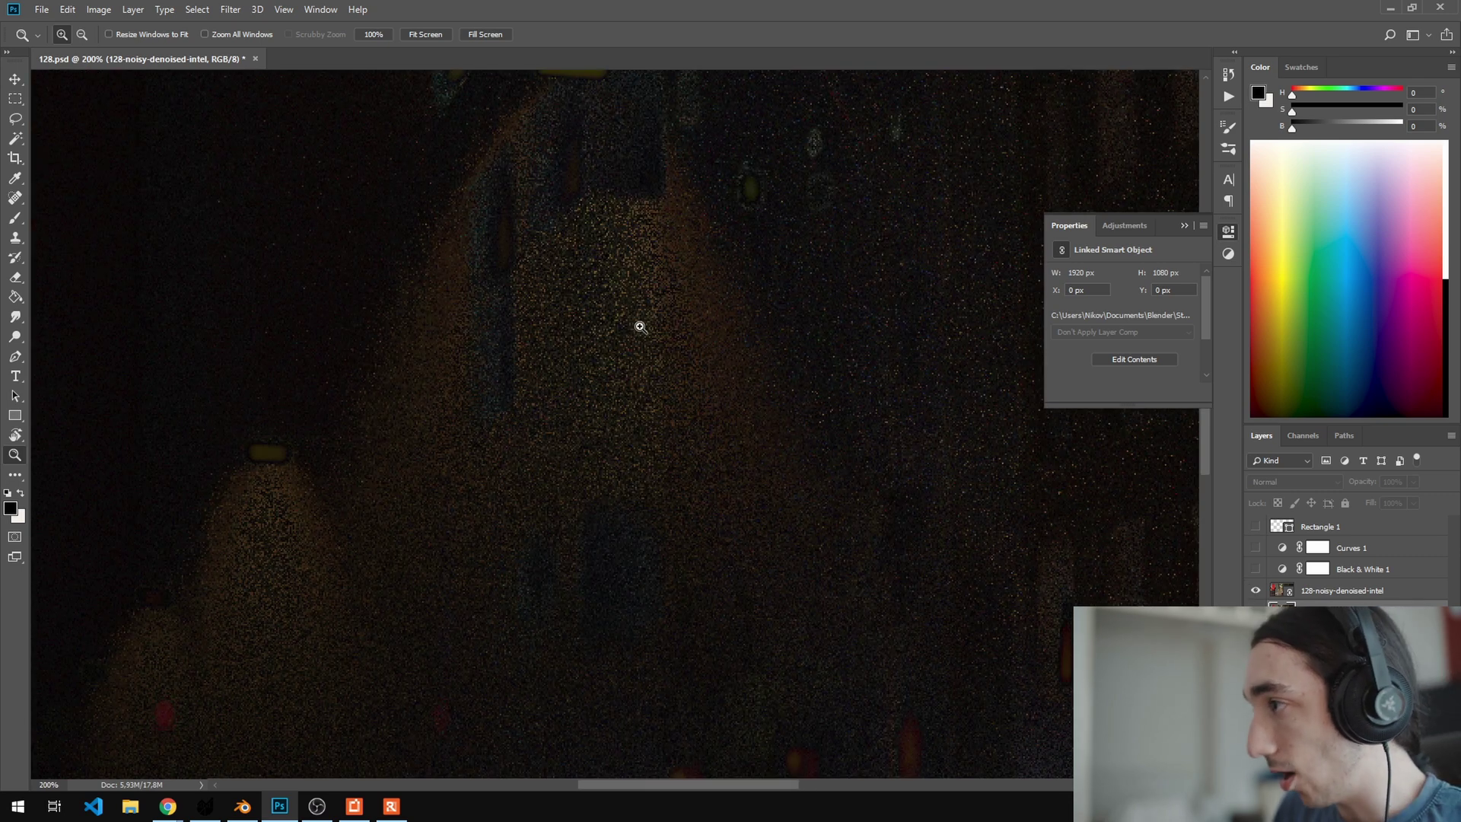
right_click(636, 329)
click(651, 336)
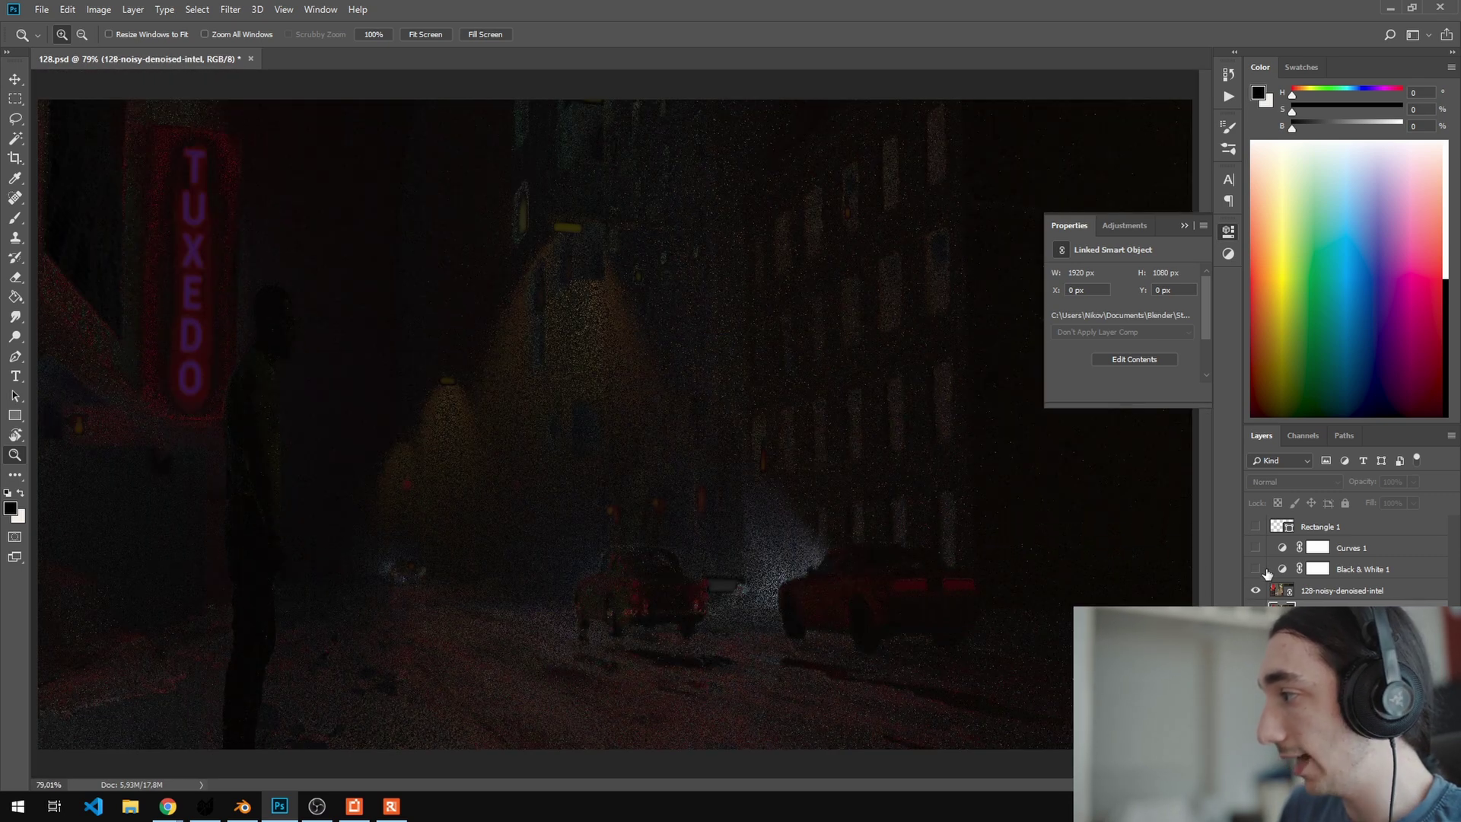
Step: Show the Black & White 1 and Curves 1 adjustment layers over the difference image
click(1255, 569)
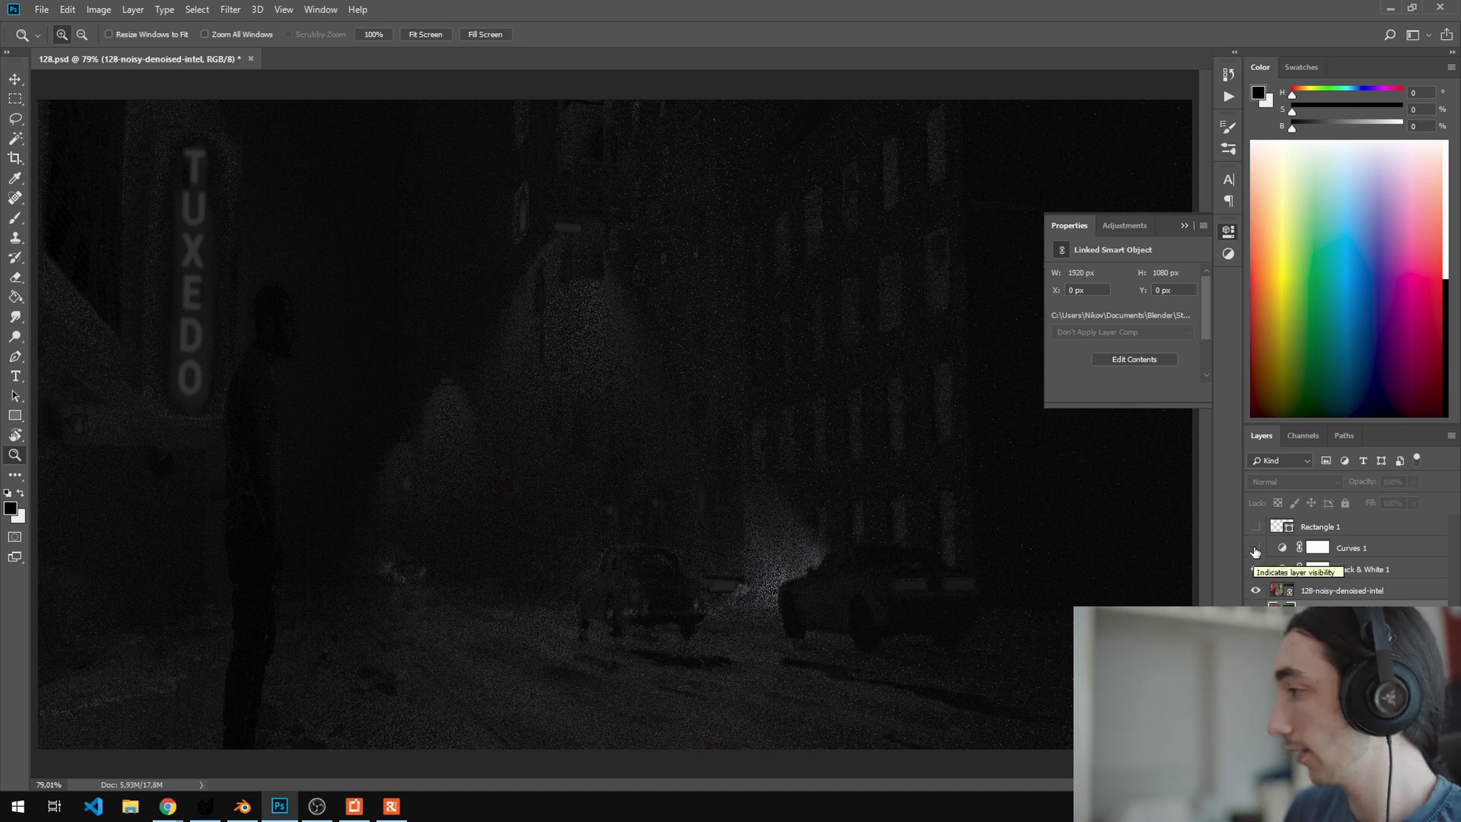
click(1255, 547)
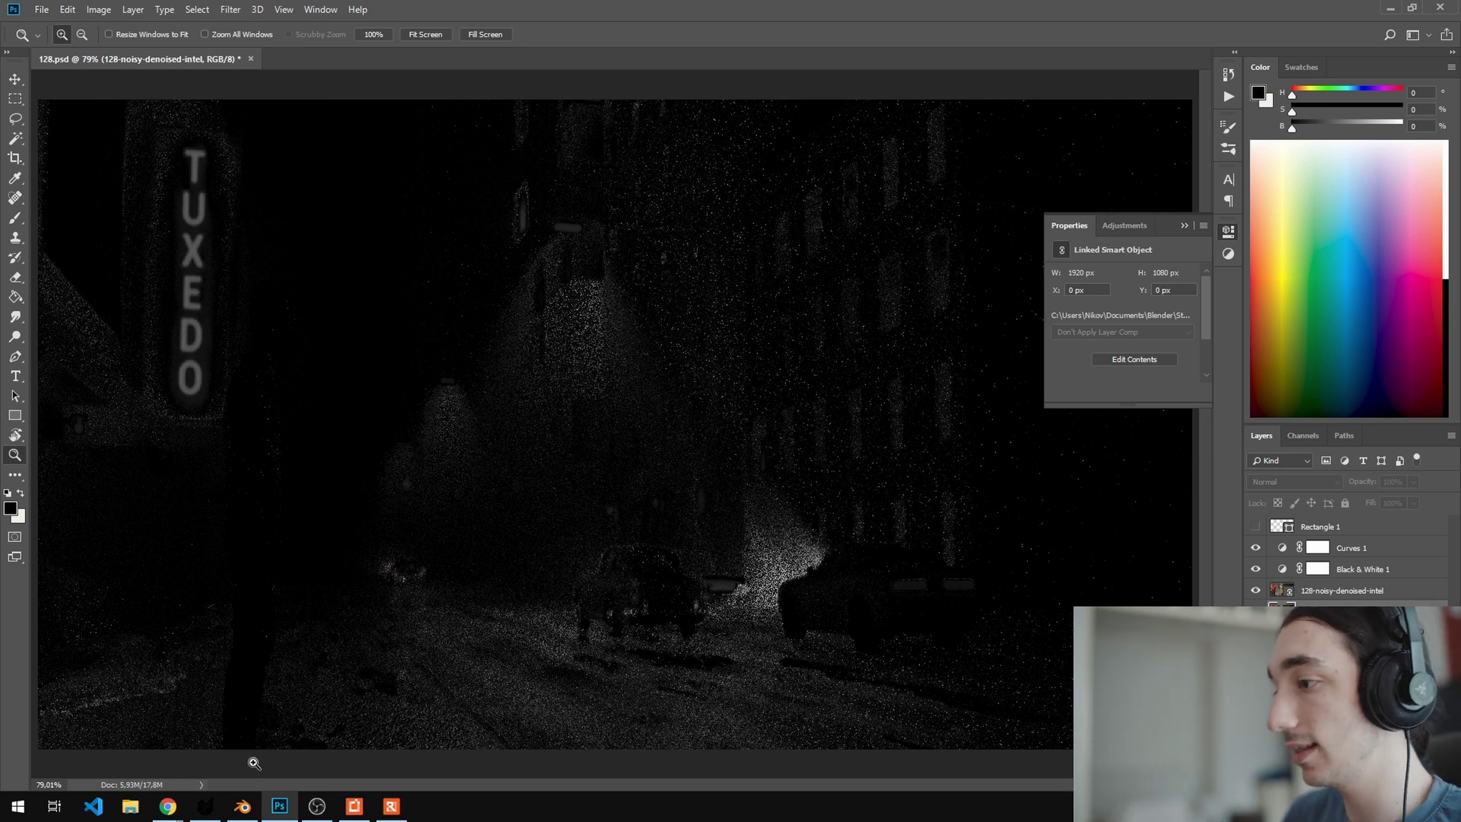
Step: Switch to Blender, connect the ColorRamp output to the Viewer node, and compare the preview with the difference image in Photoshop
mouse_move(168, 806)
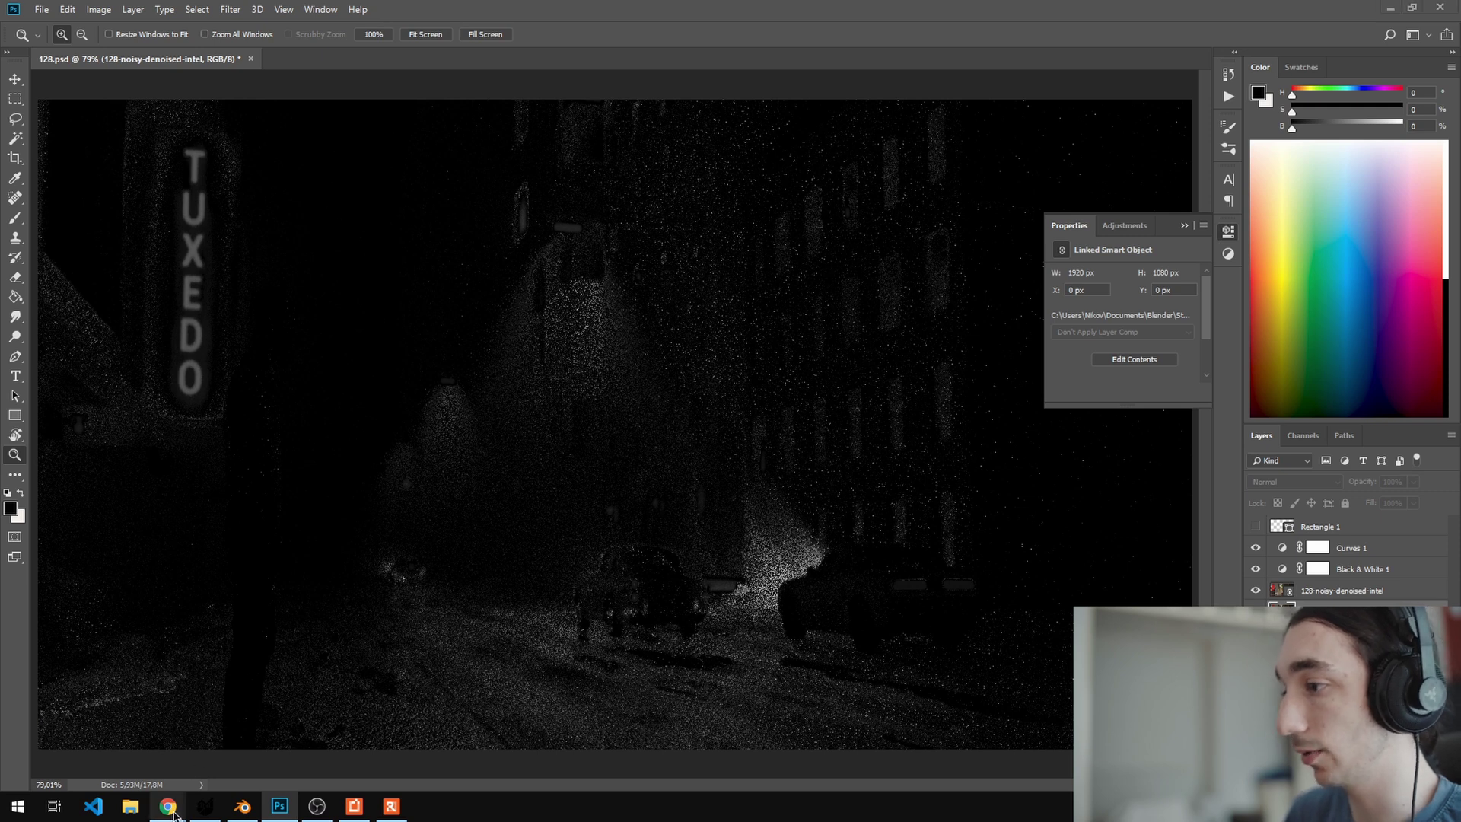
click(243, 808)
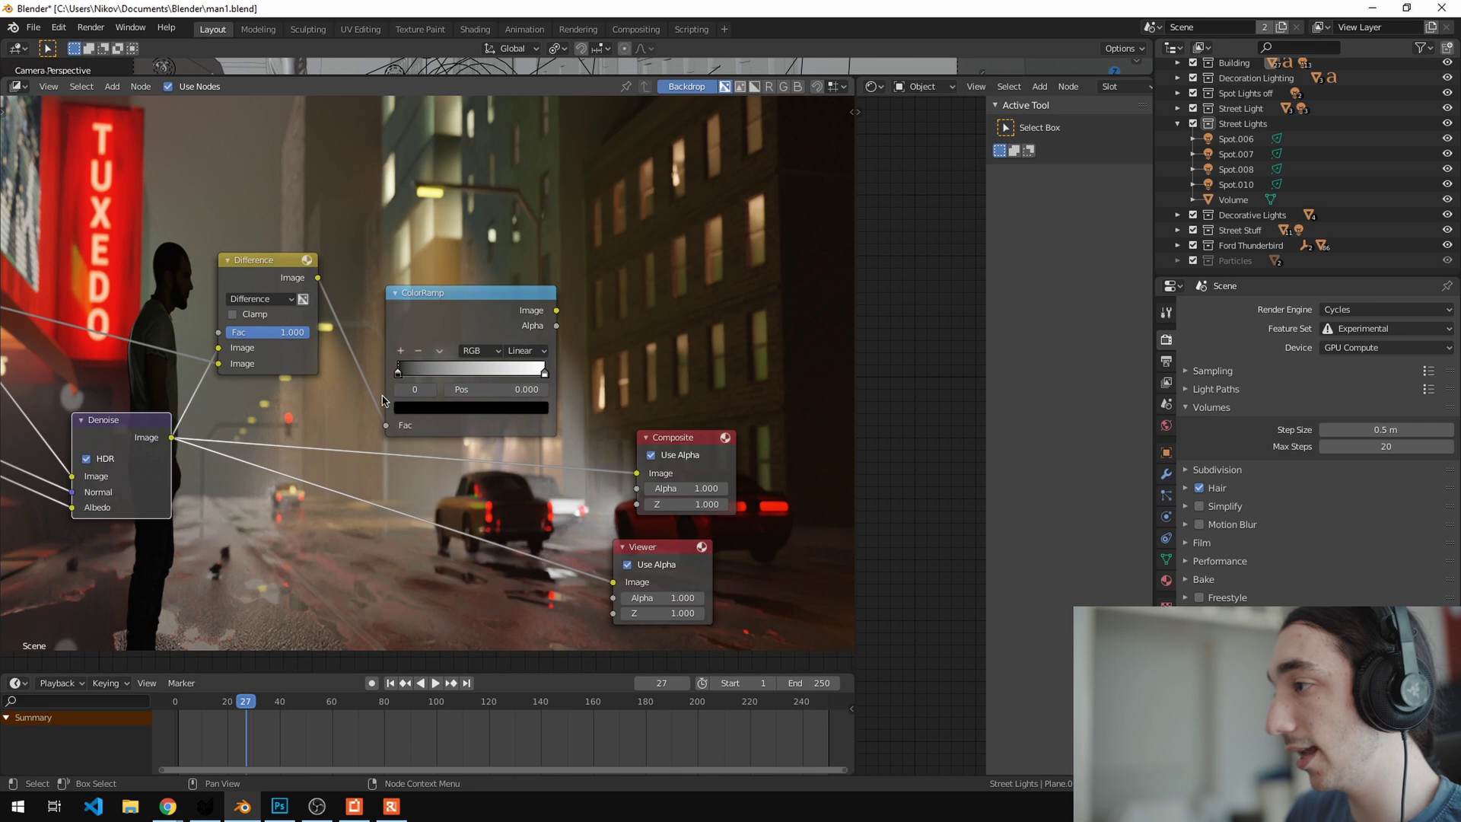
middle_drag(357, 282, 511, 327)
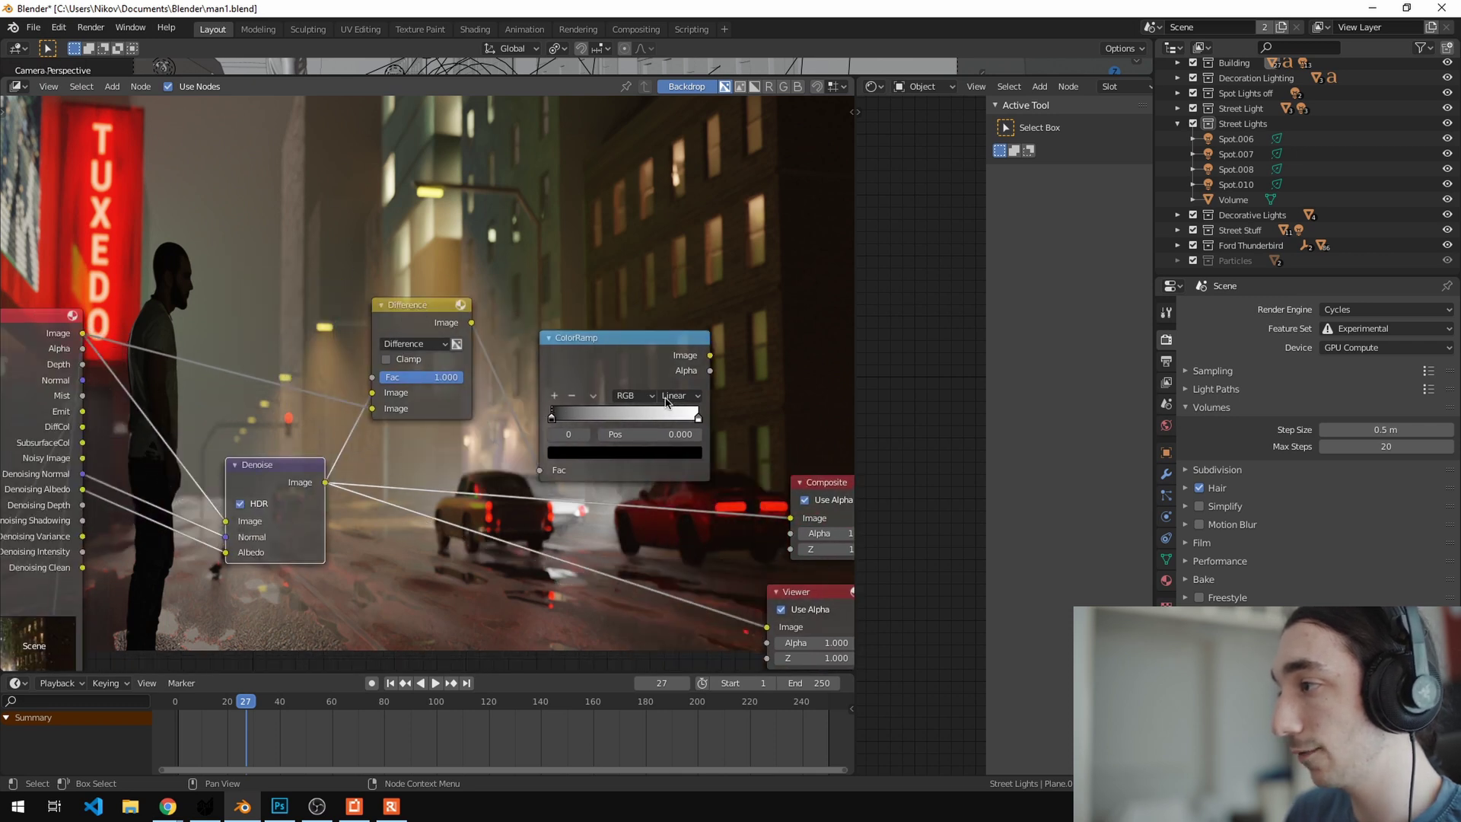
middle_drag(667, 402, 525, 357)
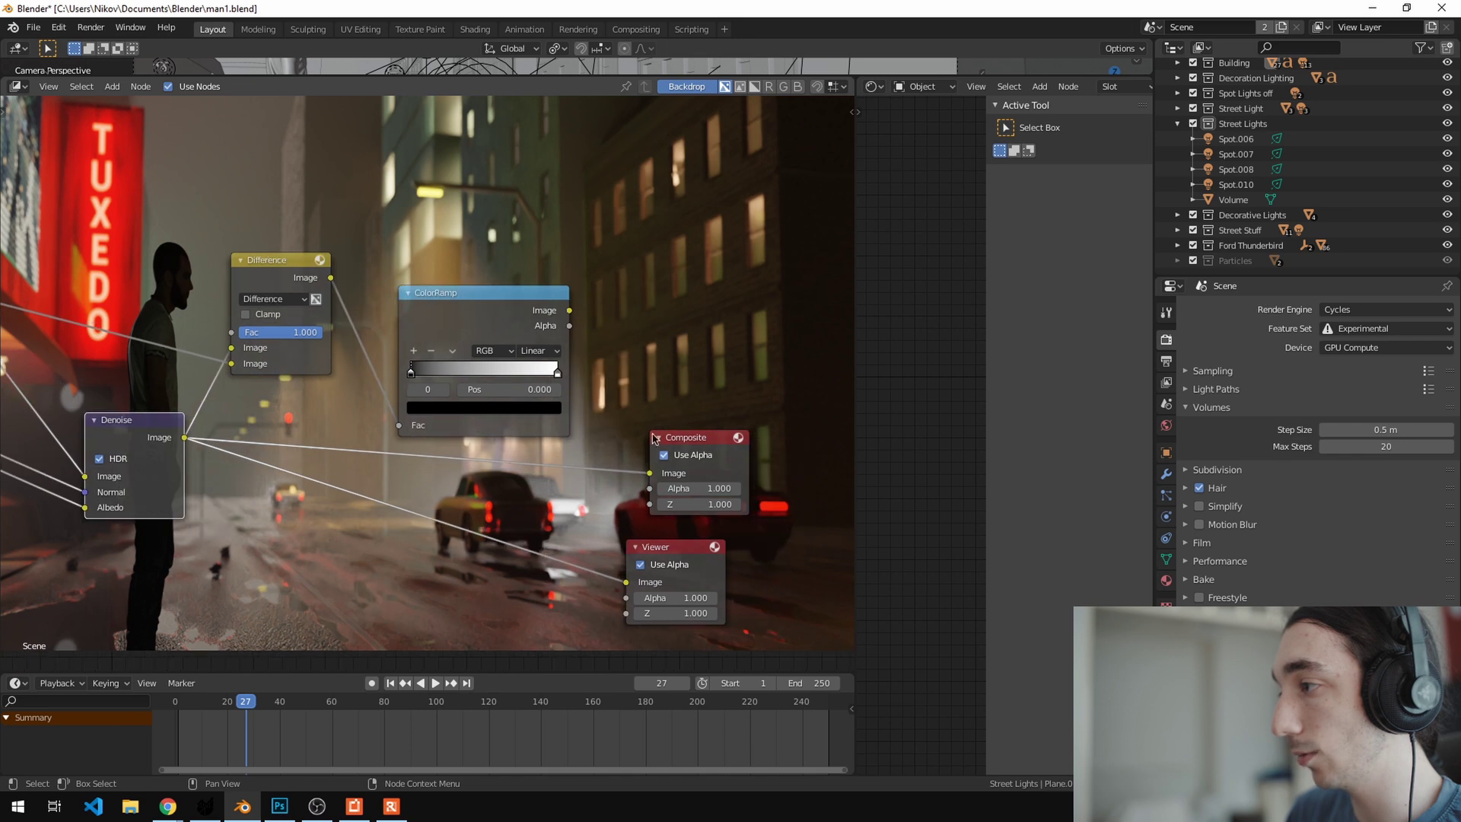
ctrl+shift+click(515, 317)
middle_drag(688, 354, 701, 374)
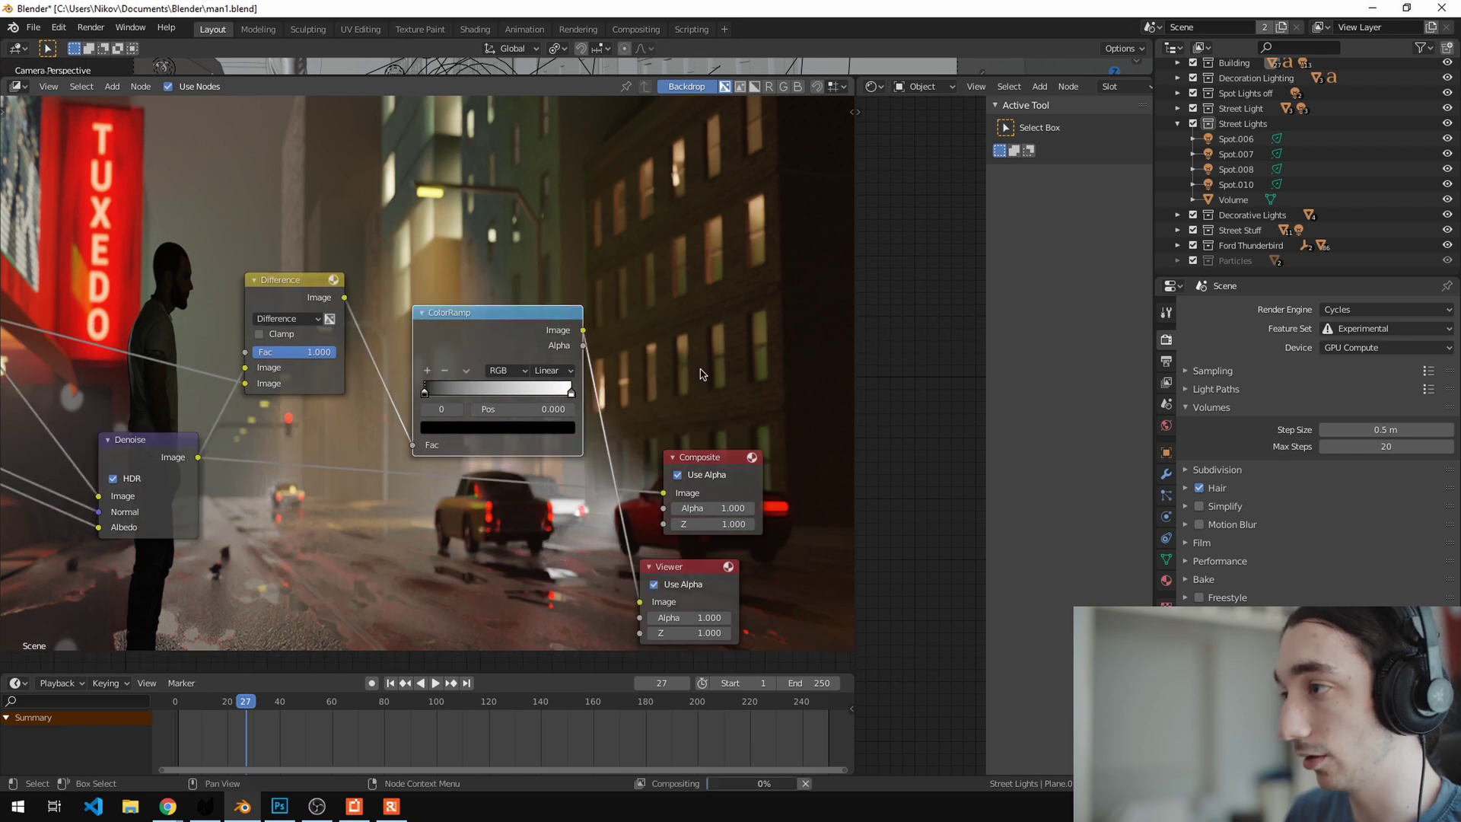
click(279, 805)
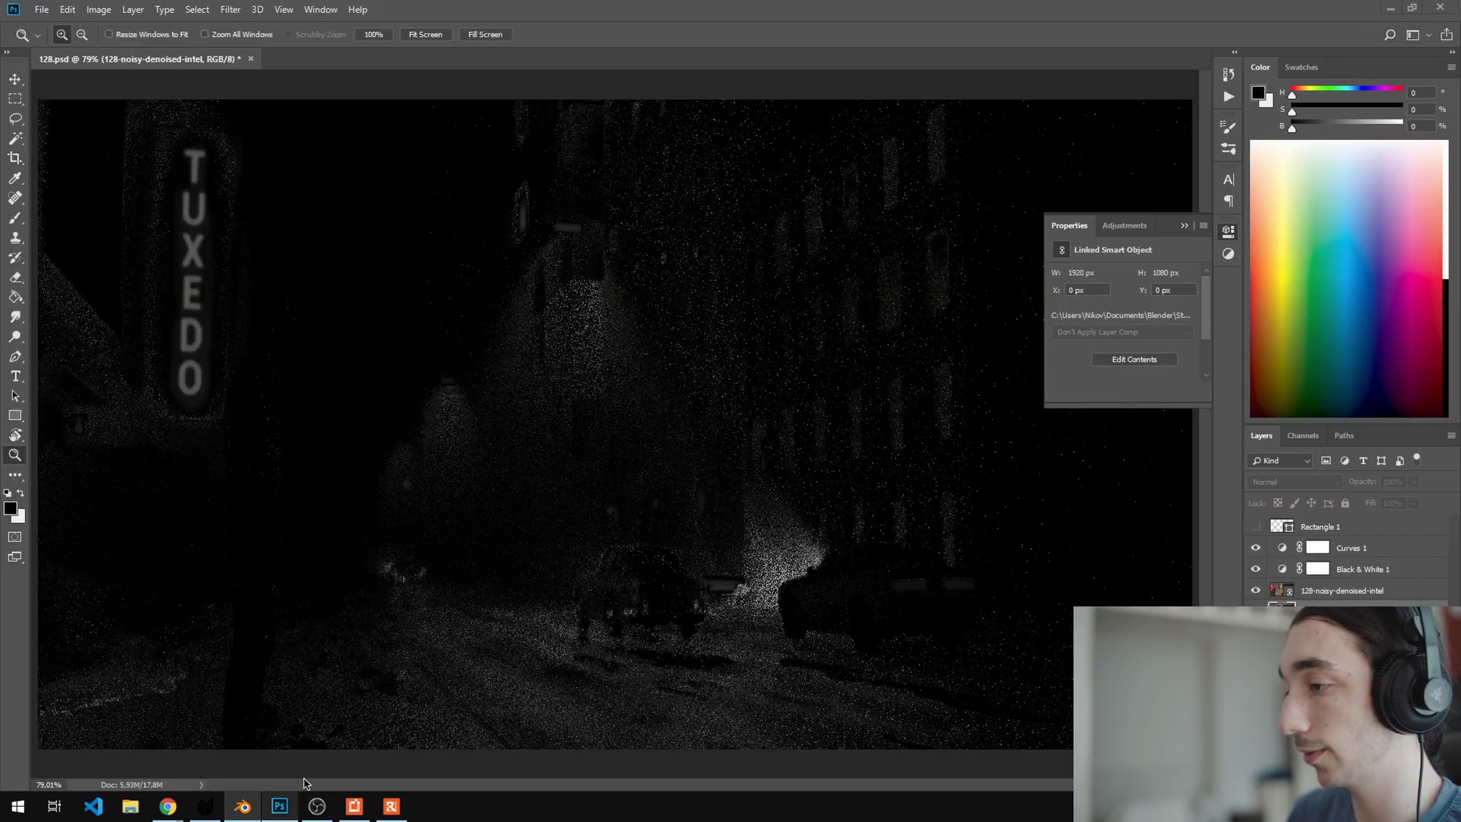
click(250, 805)
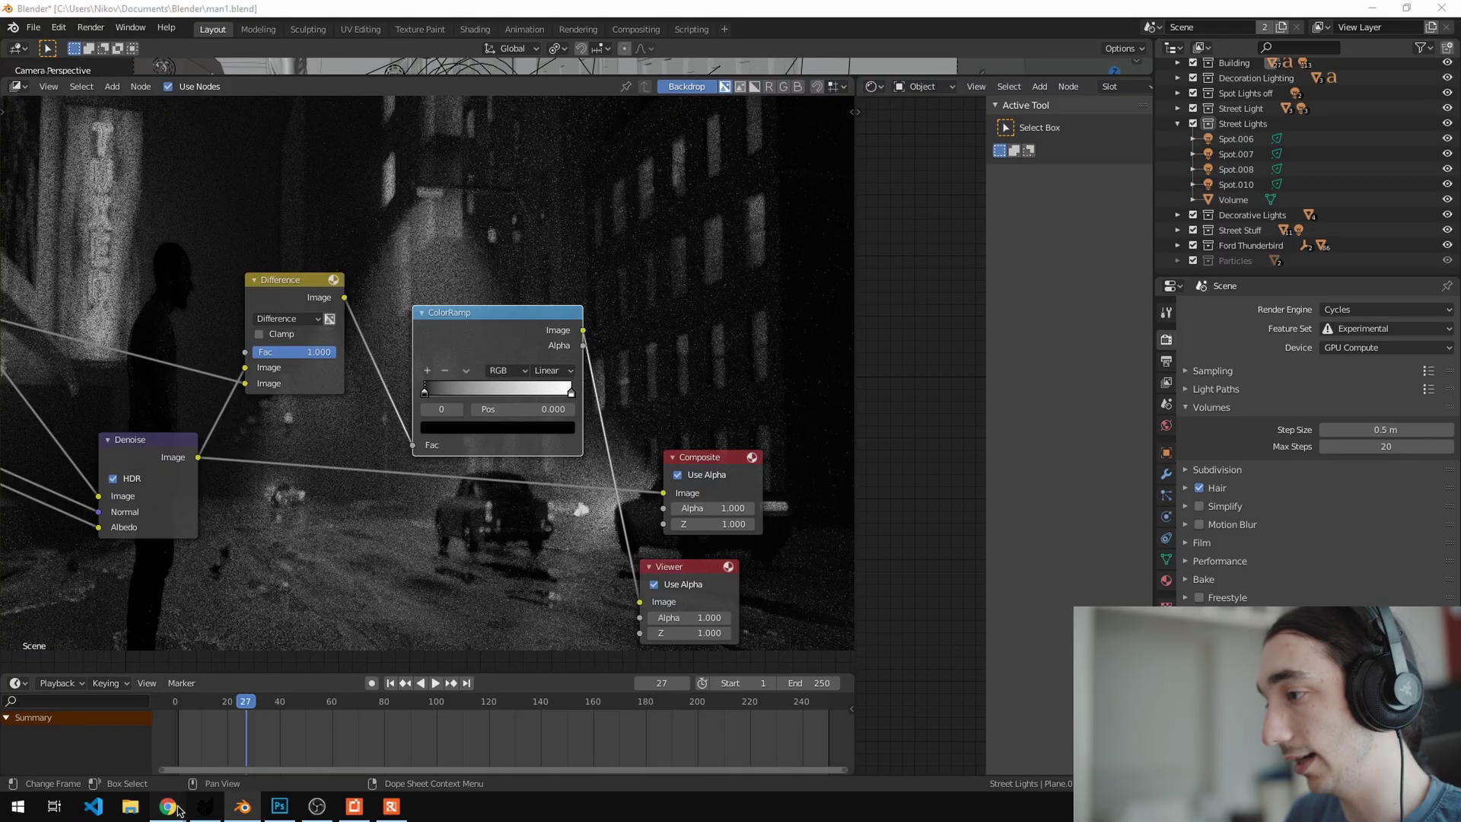
Step: Switch to the Chrome window showing the tile.cpp source code of Cycles
mouse_move(168, 806)
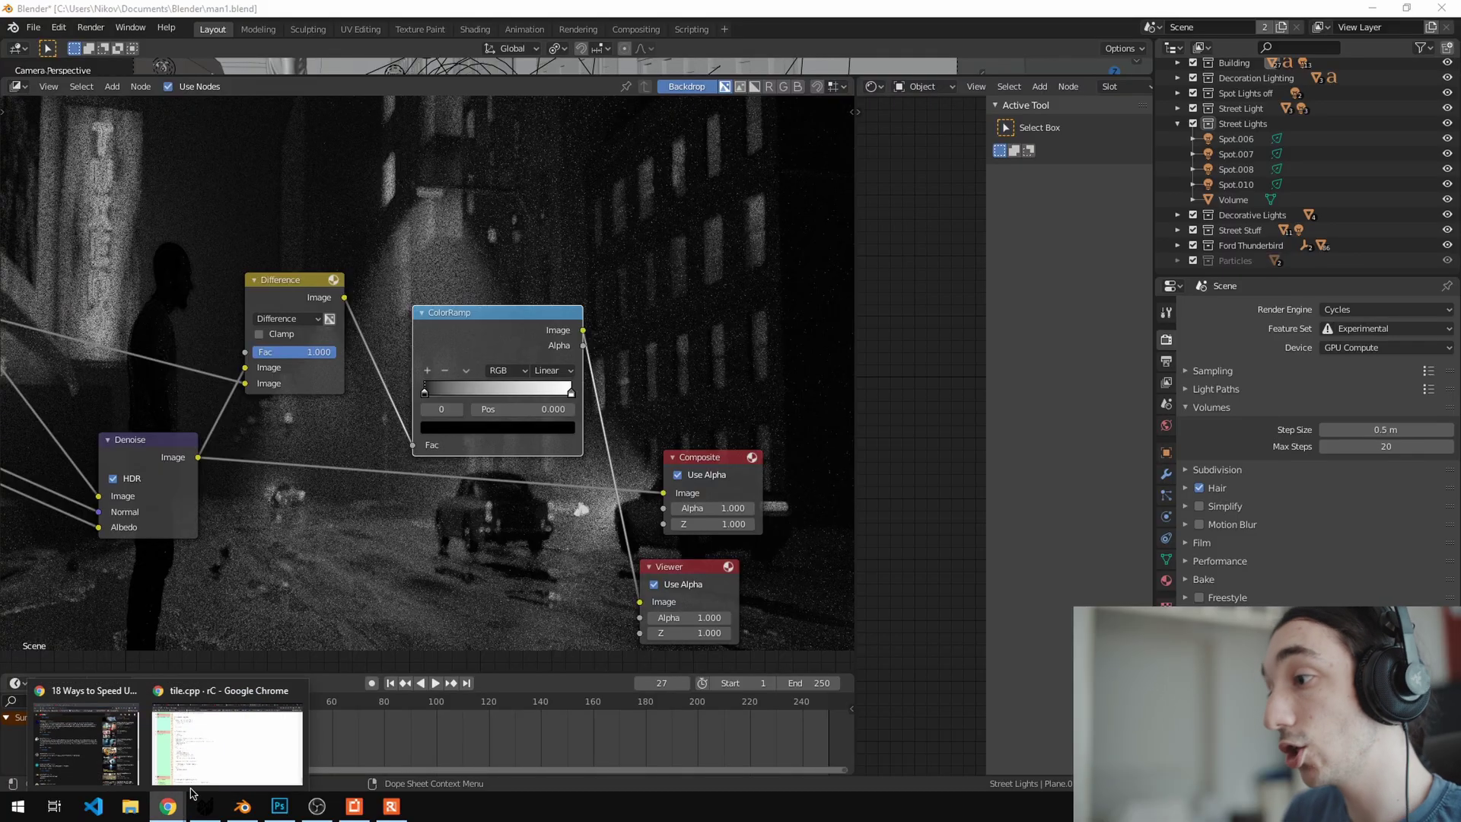
click(220, 742)
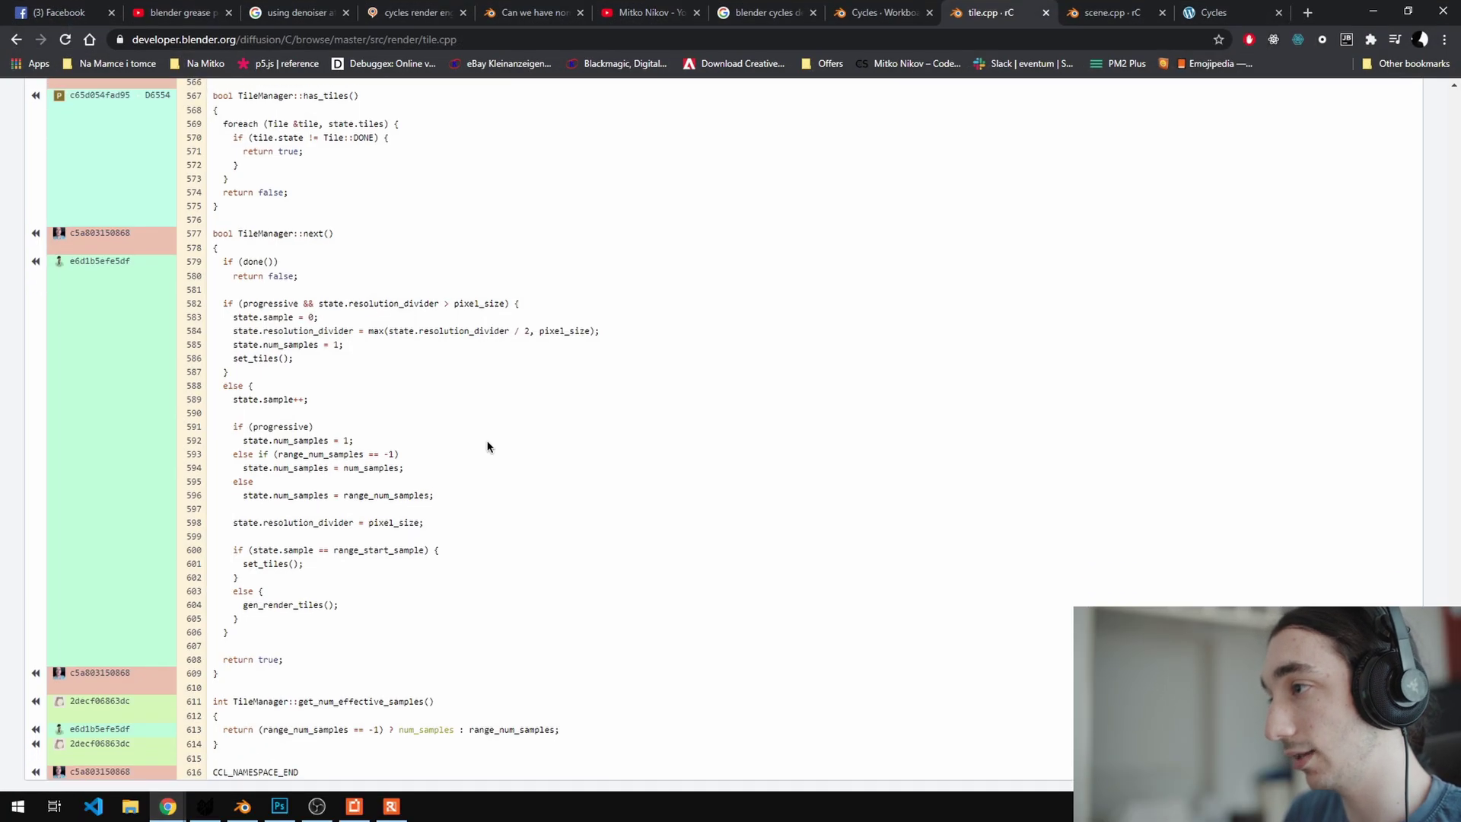
Step: Look back through tile.cpp from the end of the file to the gen_render_tiles and set_tiles functions
scroll(488, 446, up, 20)
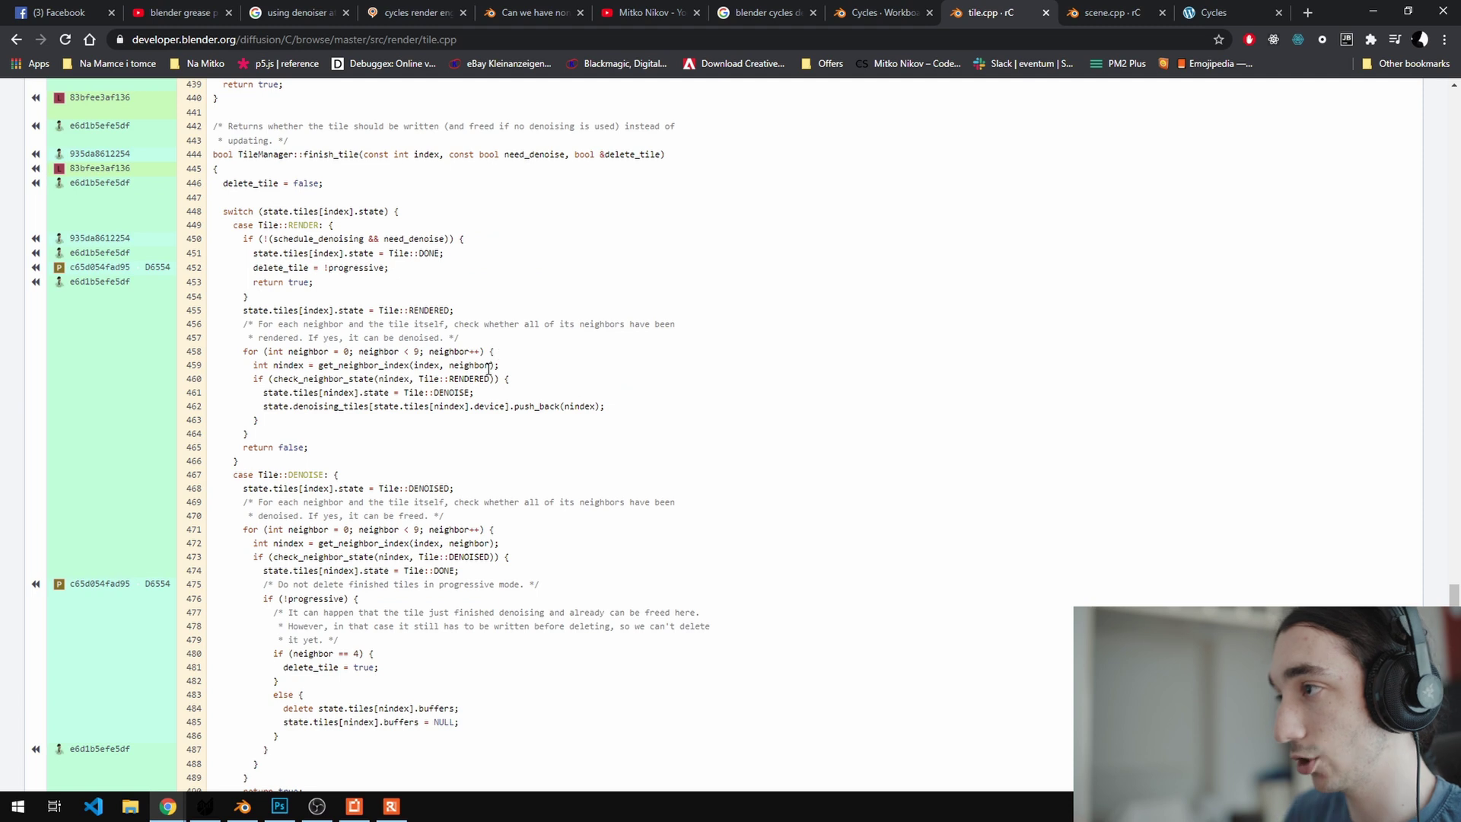
scroll(494, 357, up, 2)
scroll(466, 399, up, 13)
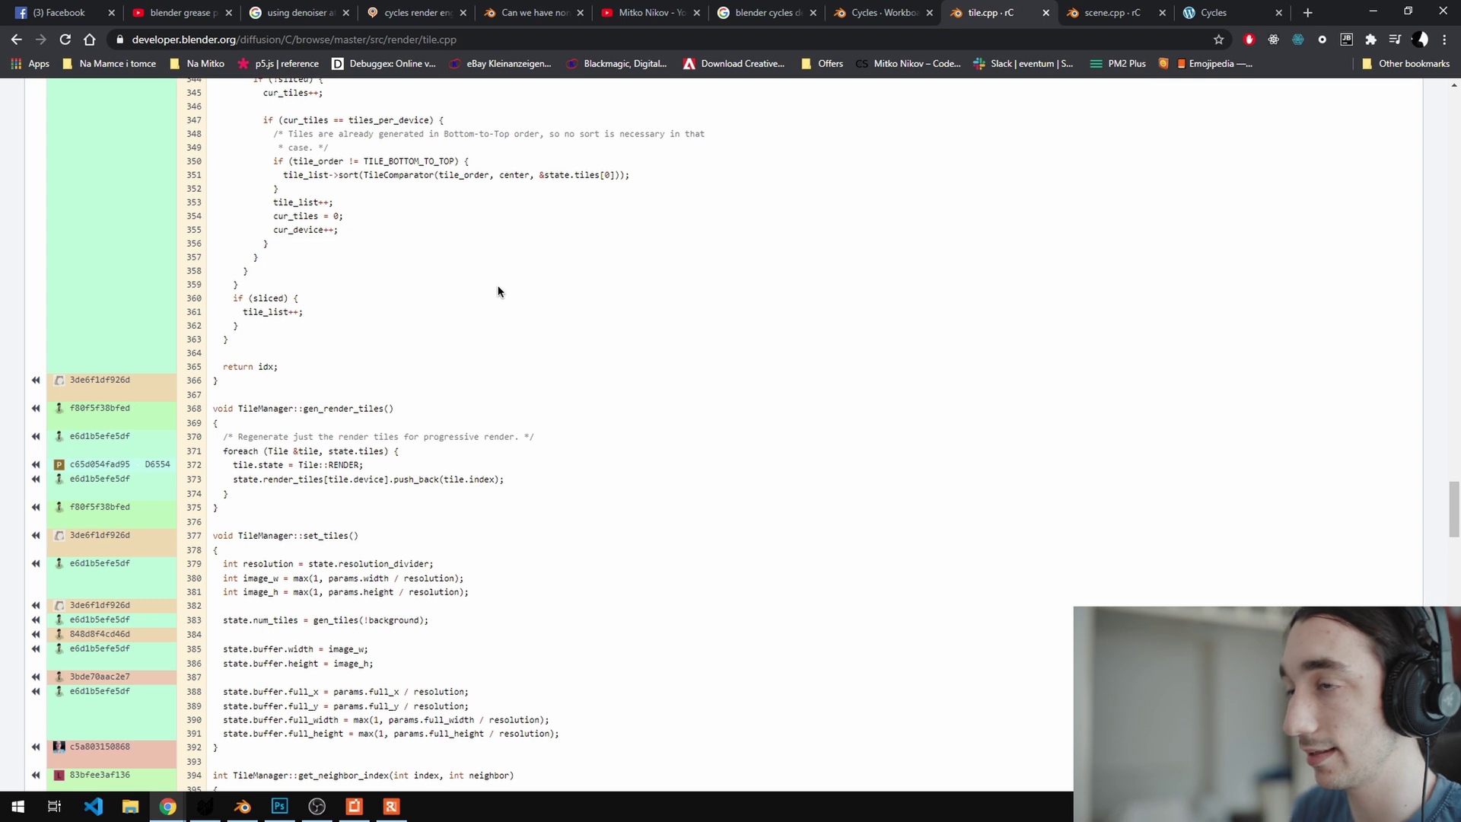
Step: Return to Blender, shift the nodes off the backdrop, and examine the difference image's noise enlarged and in full
click(1373, 11)
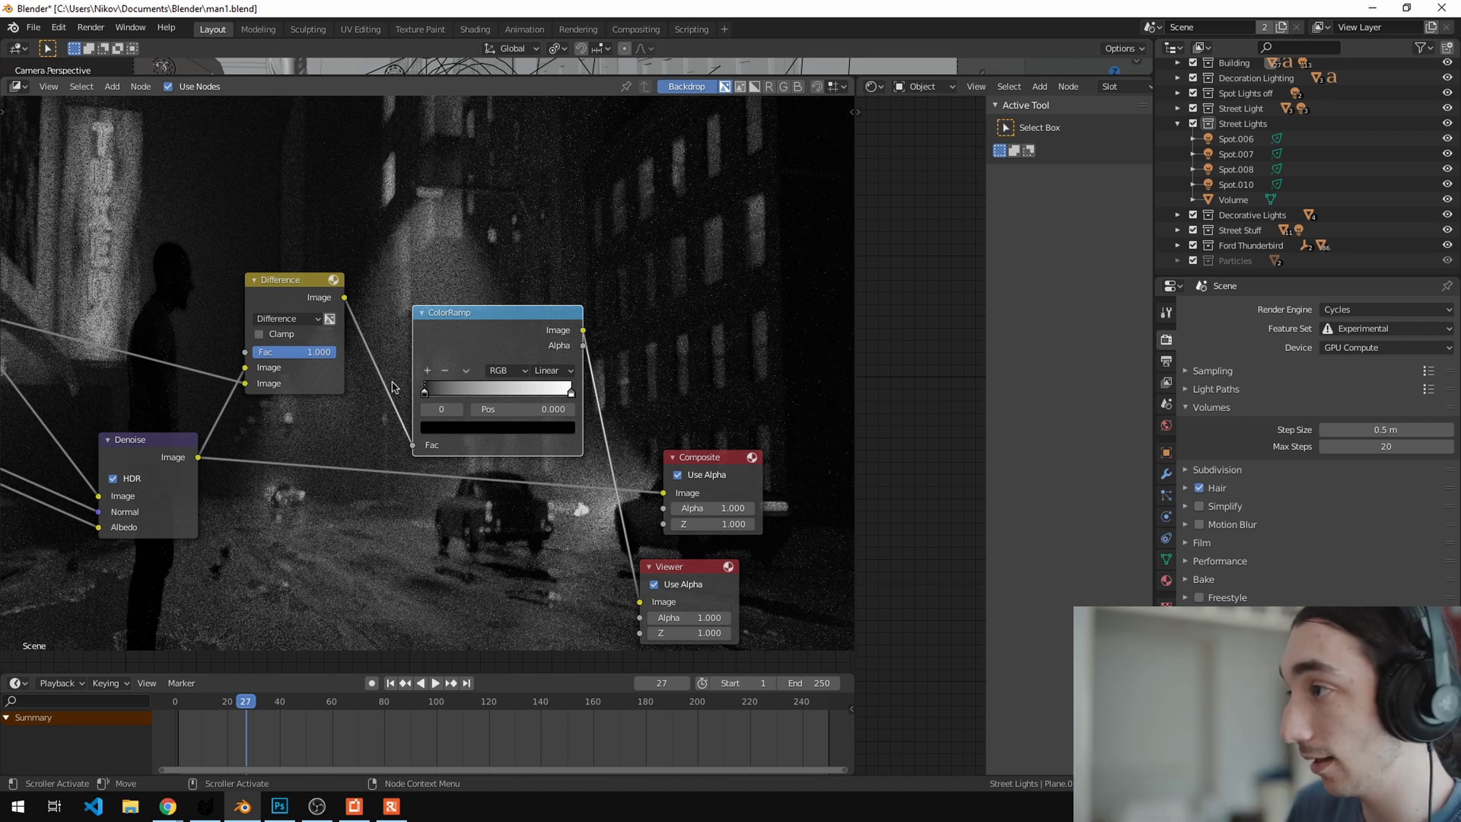
middle_drag(432, 296, 515, 567)
scroll(616, 517, up, 2)
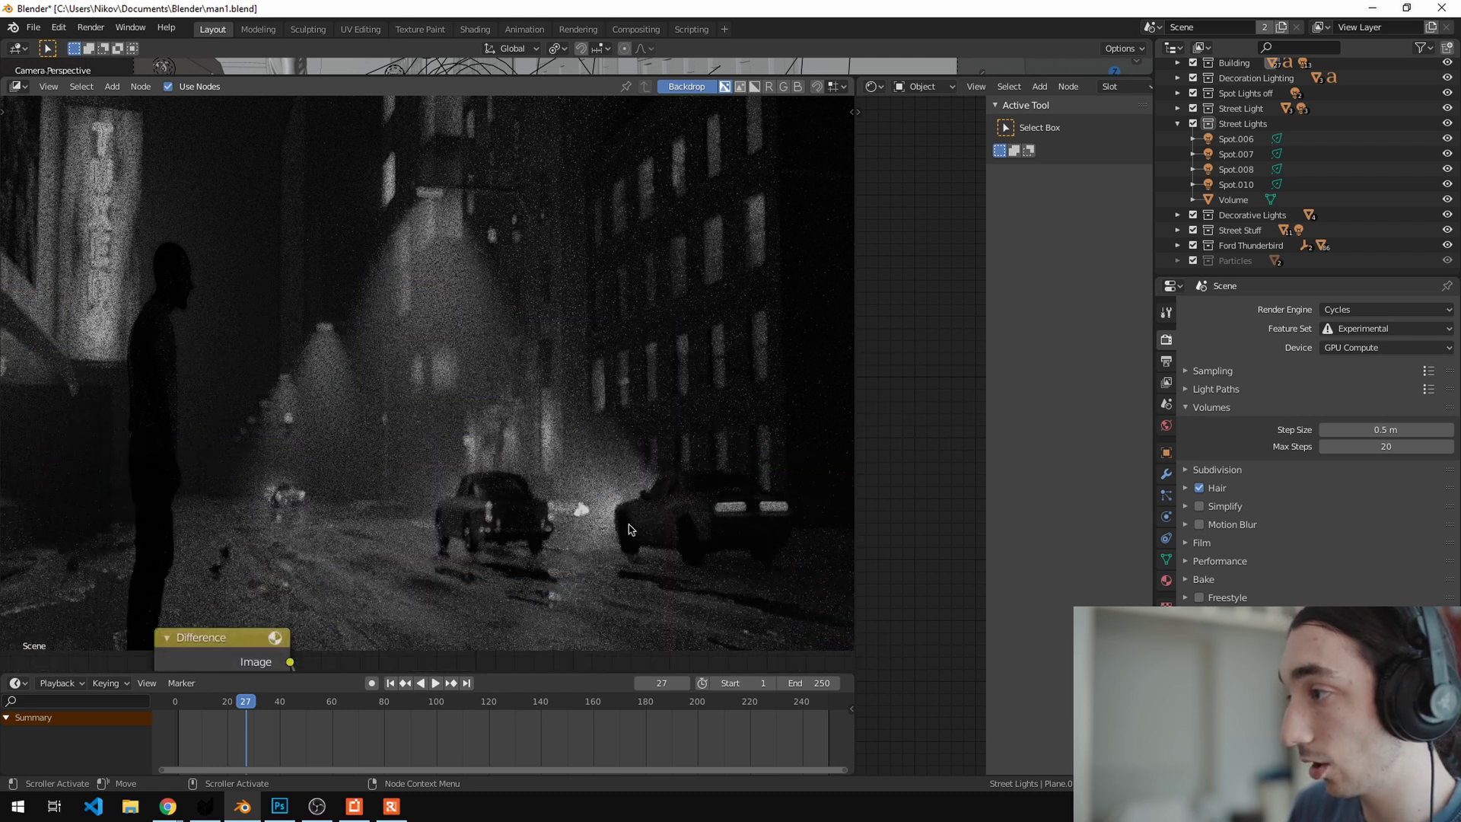
key(alt+v)
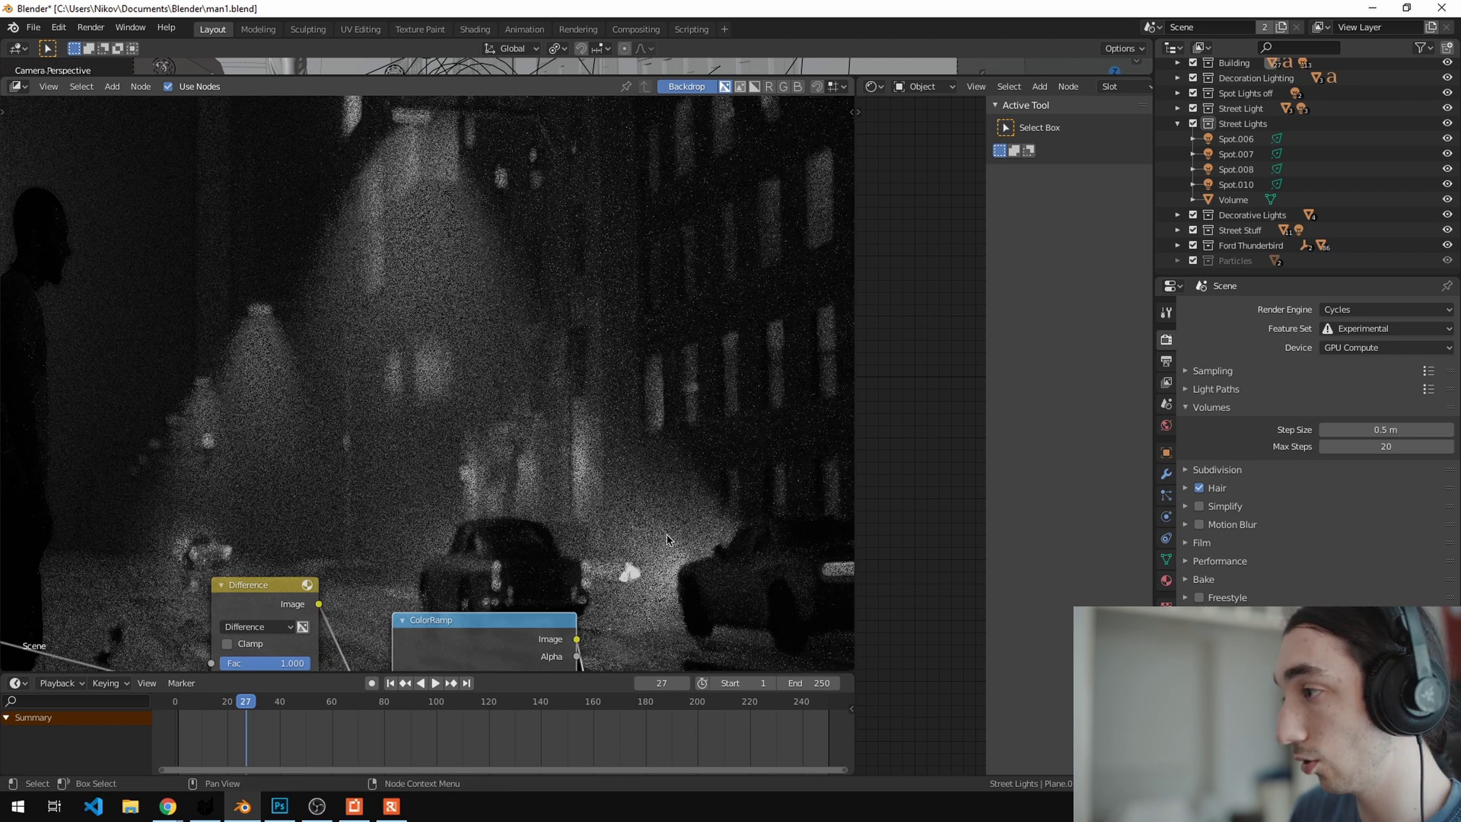
middle_drag(677, 521, 545, 408)
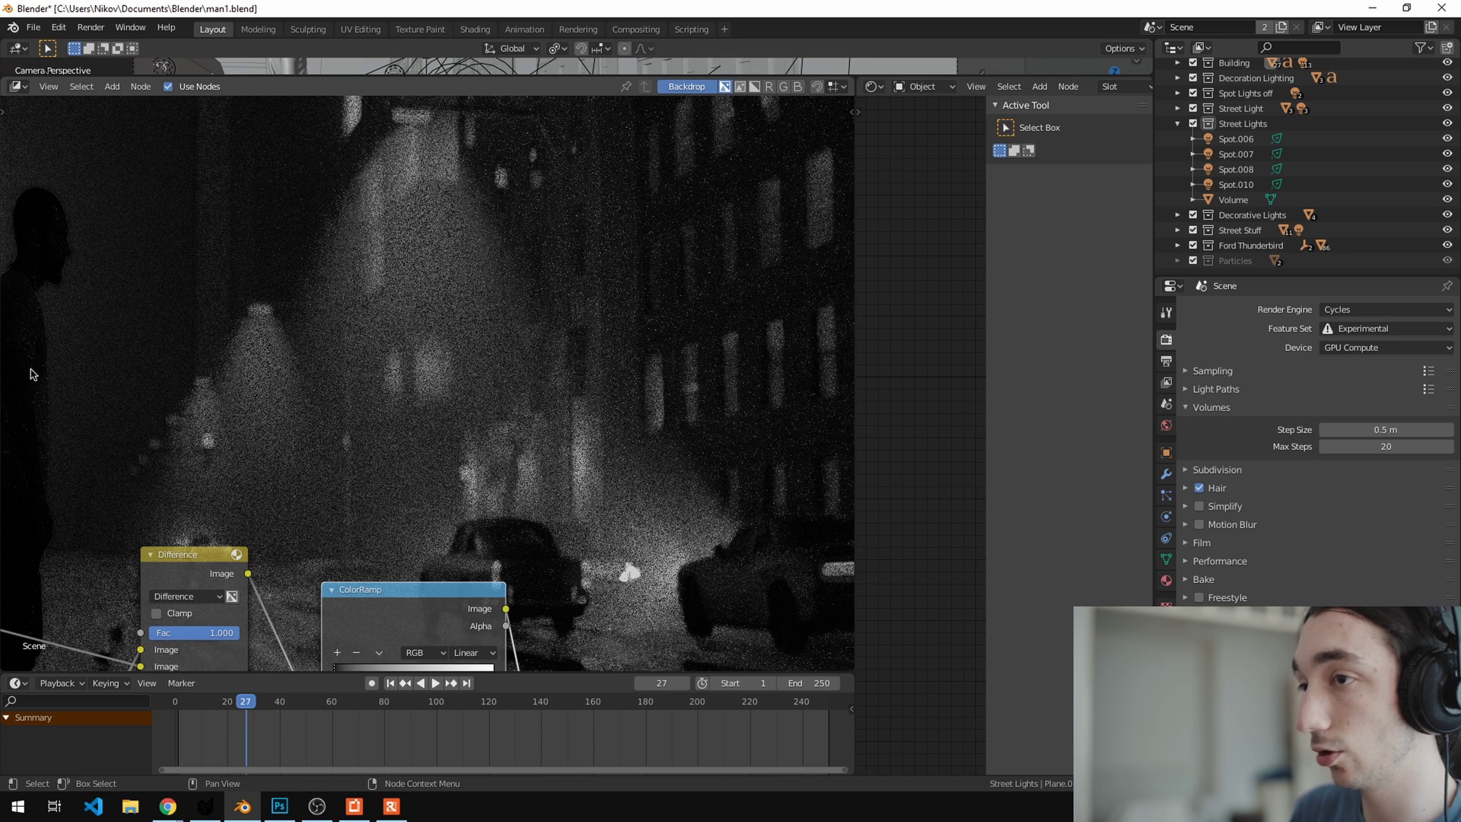
key(v)
key(v)
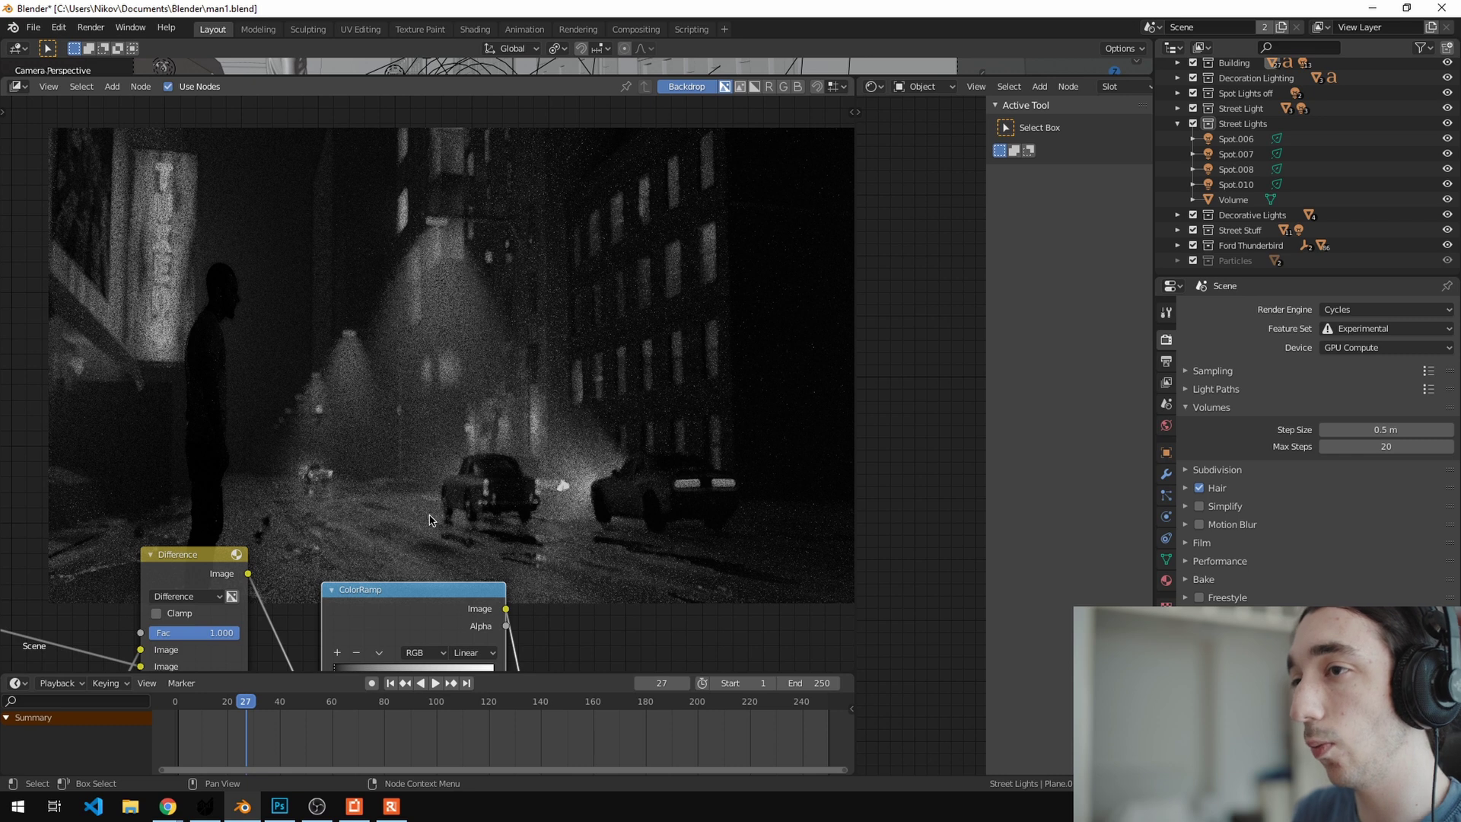
Step: Switch to Photoshop, show the Rectangle 1 layer over the difference image and activate the Move tool
key(alt+Tab)
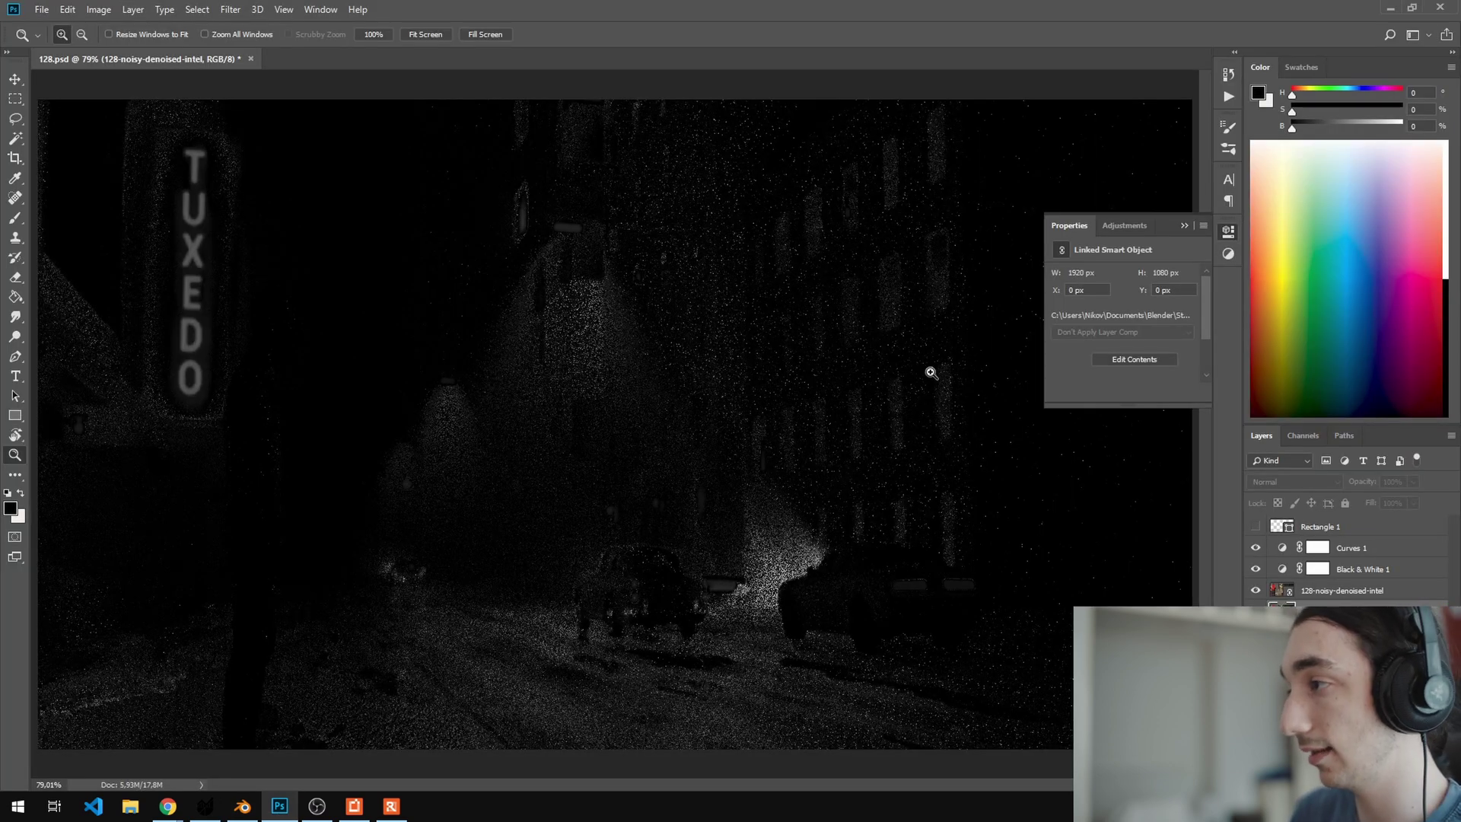
click(1255, 527)
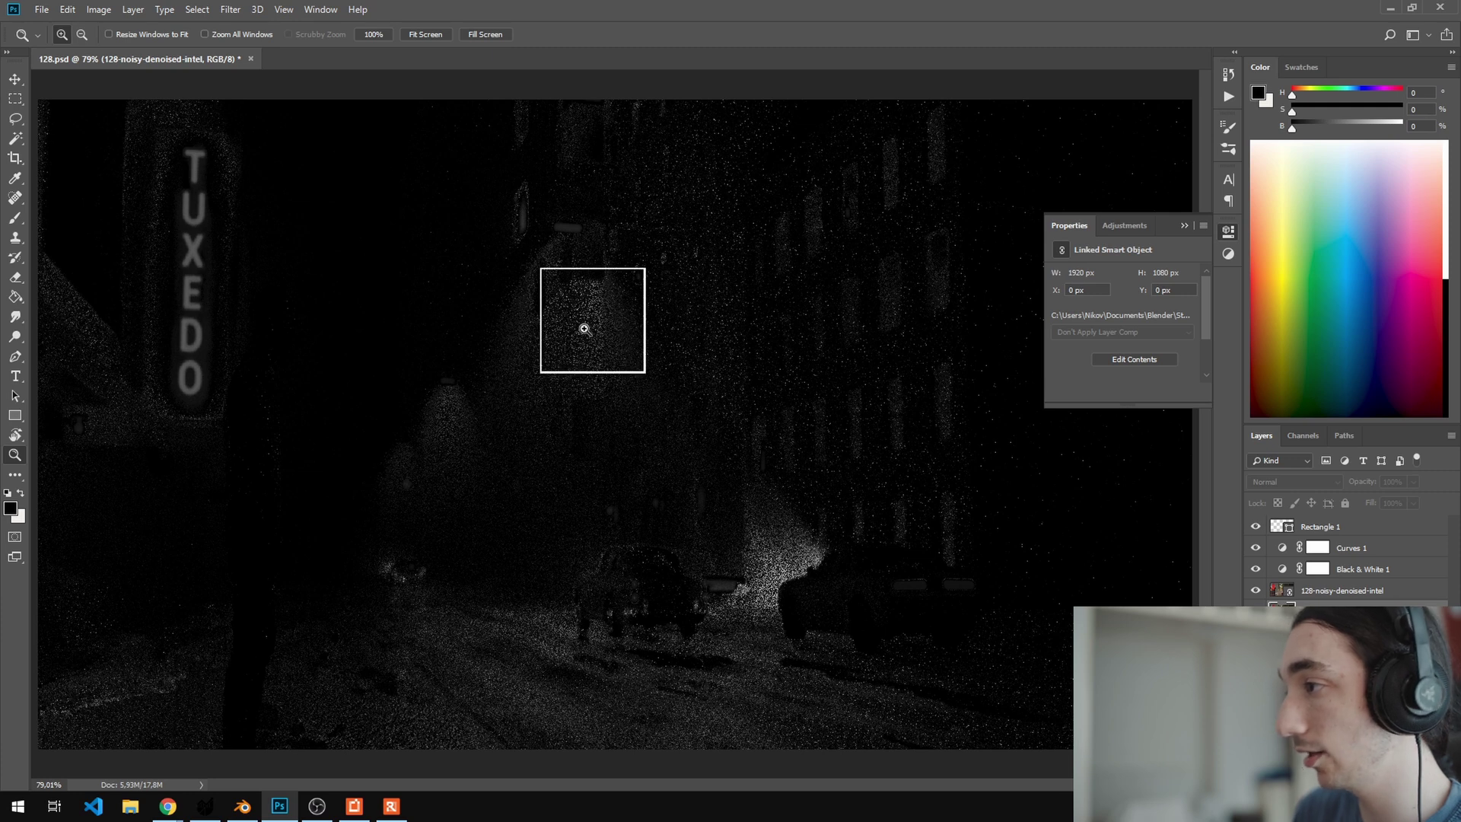
key(v)
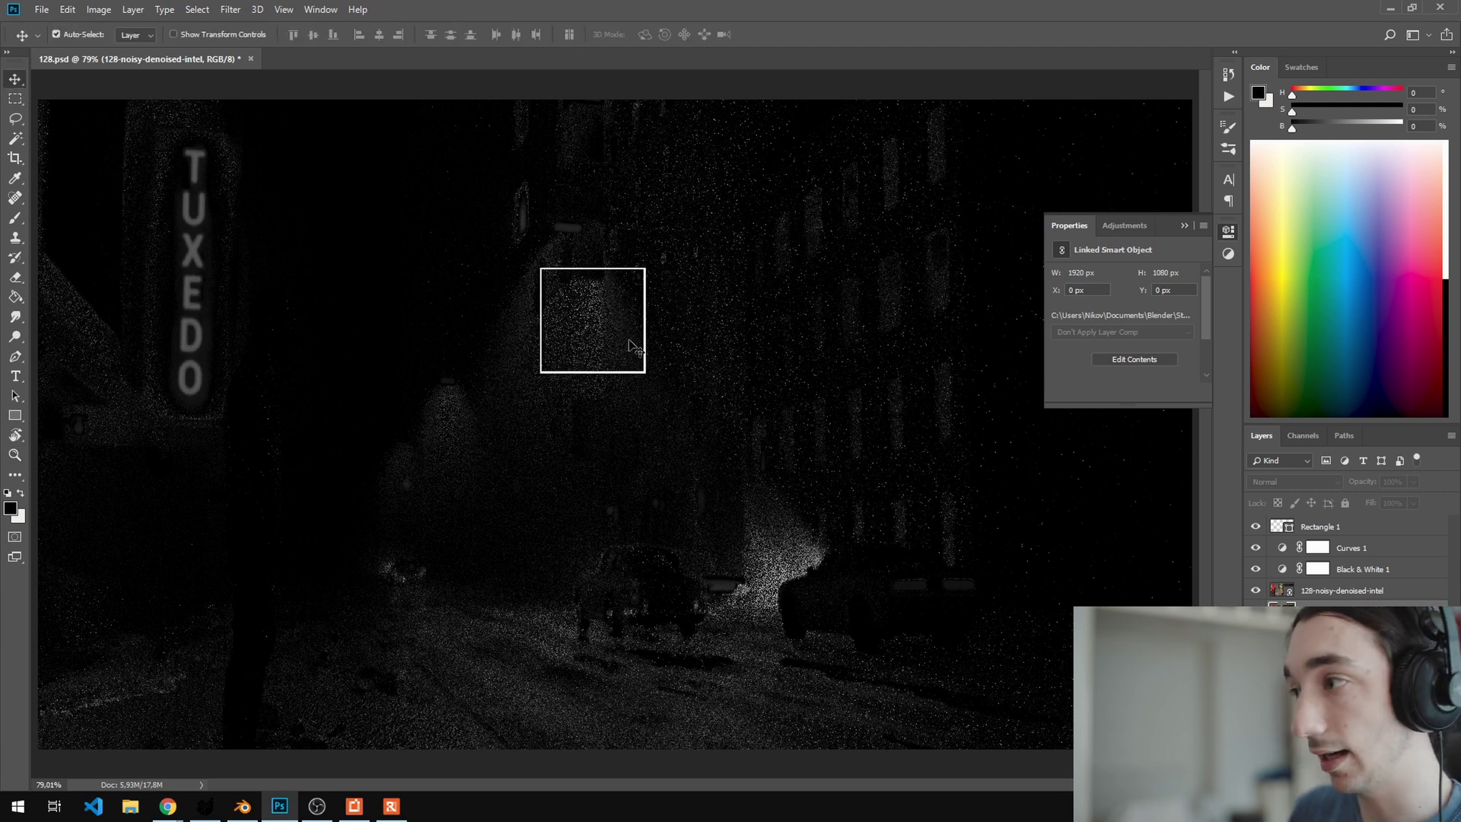
Step: Move the Rectangle 1 frame to the dark sky beside the TUXEDO sign and back over the light below the street lamp
drag(509, 312, 455, 299)
key(ctrl+z)
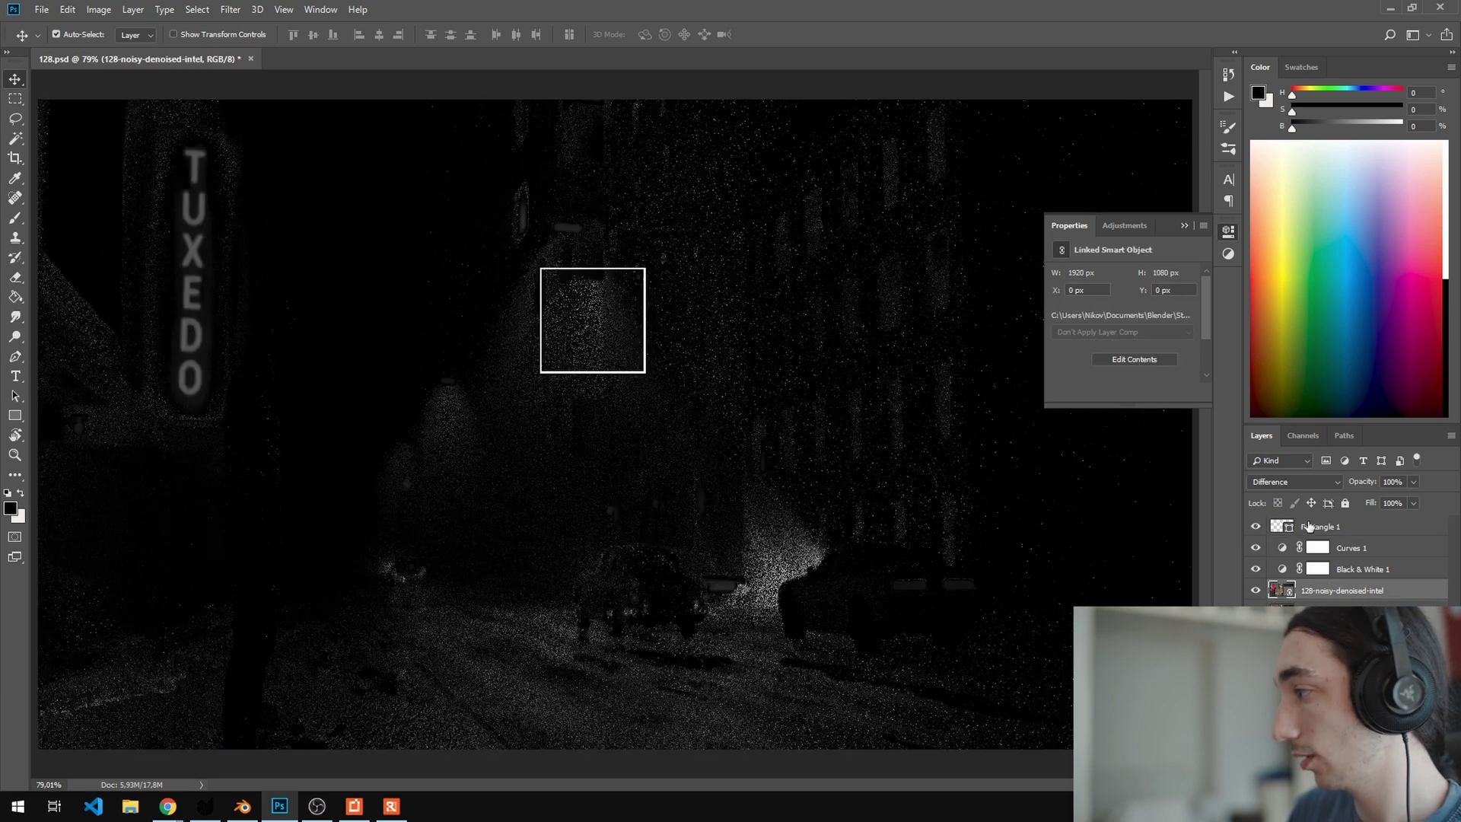
click(1307, 525)
drag(542, 272, 293, 152)
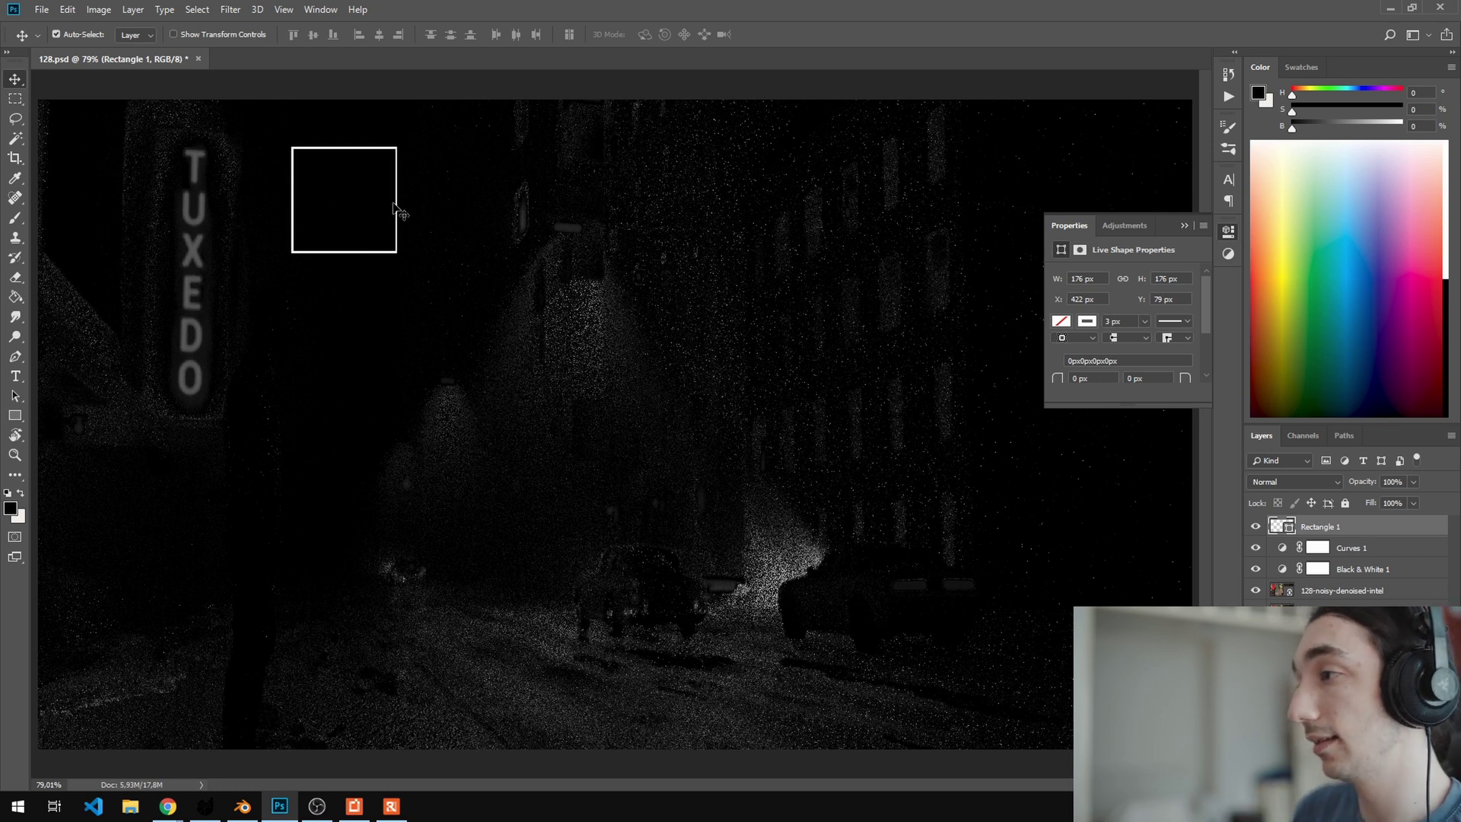
drag(400, 208, 655, 336)
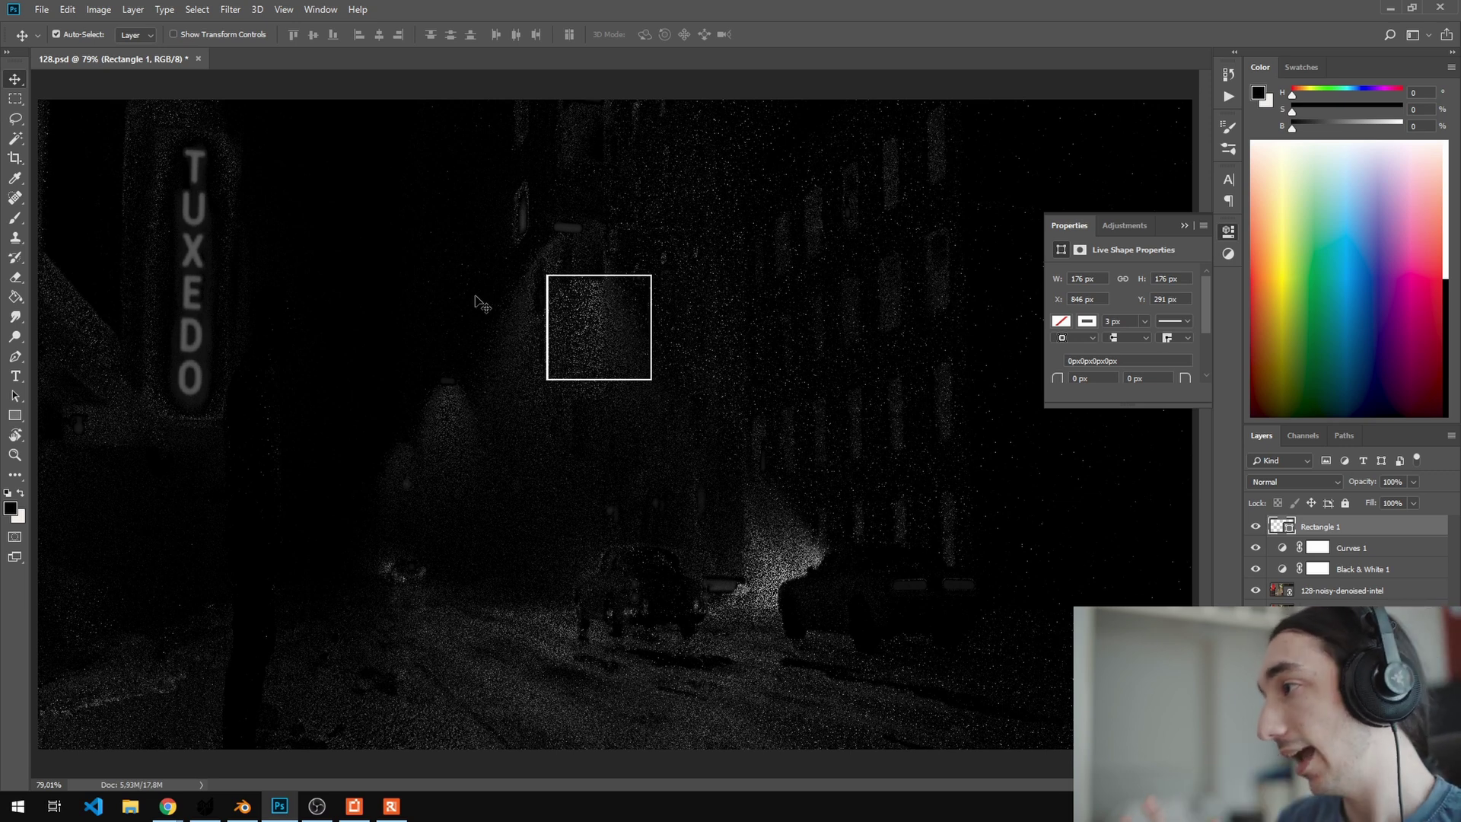
Step: Examine the noise inside the square frame at up to 700%, and compare the whole image with Blender's compositor preview
key(z)
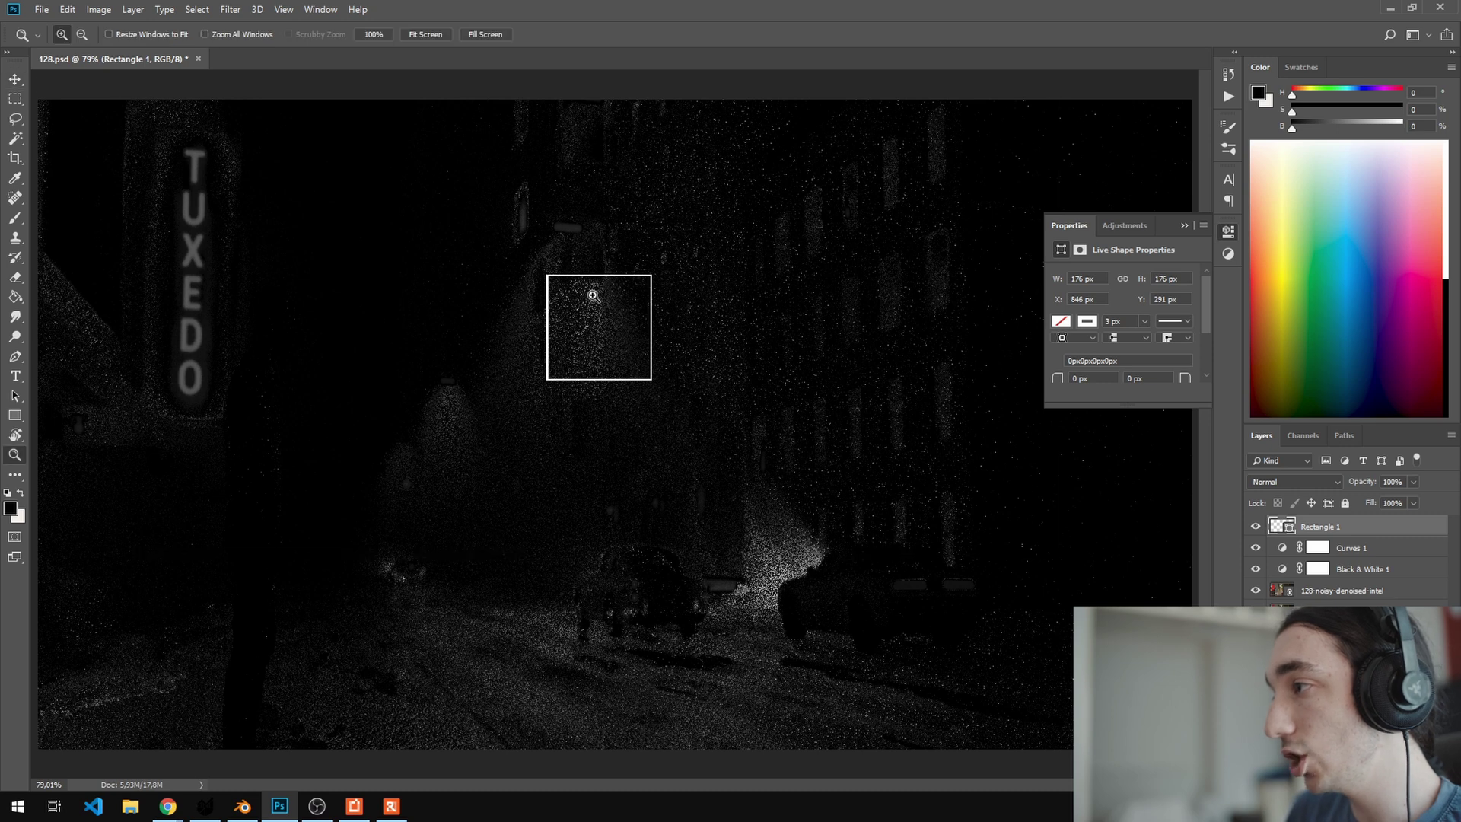
click(592, 297)
click(591, 295)
click(590, 293)
click(494, 274)
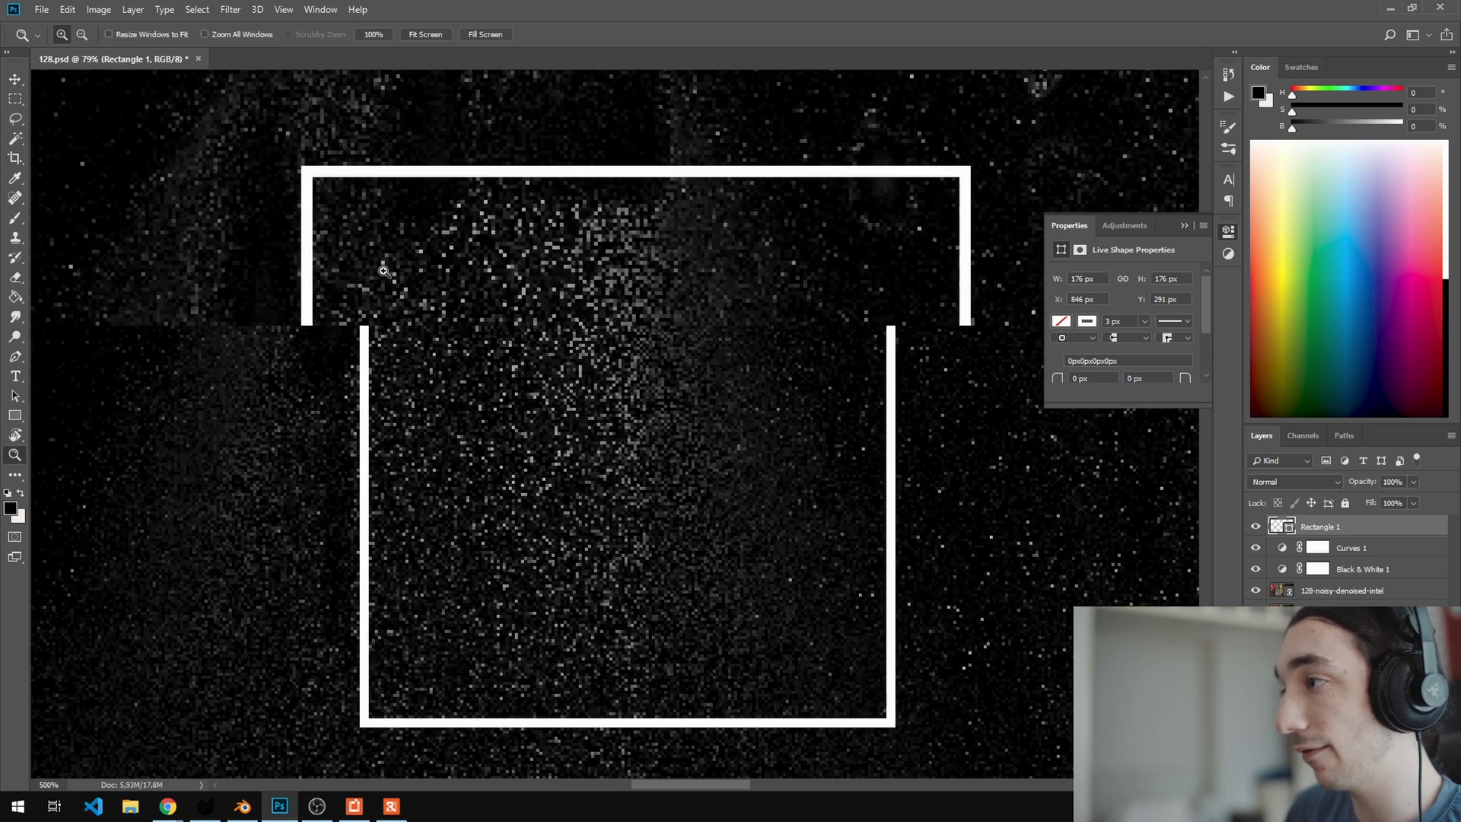
click(365, 244)
click(240, 221)
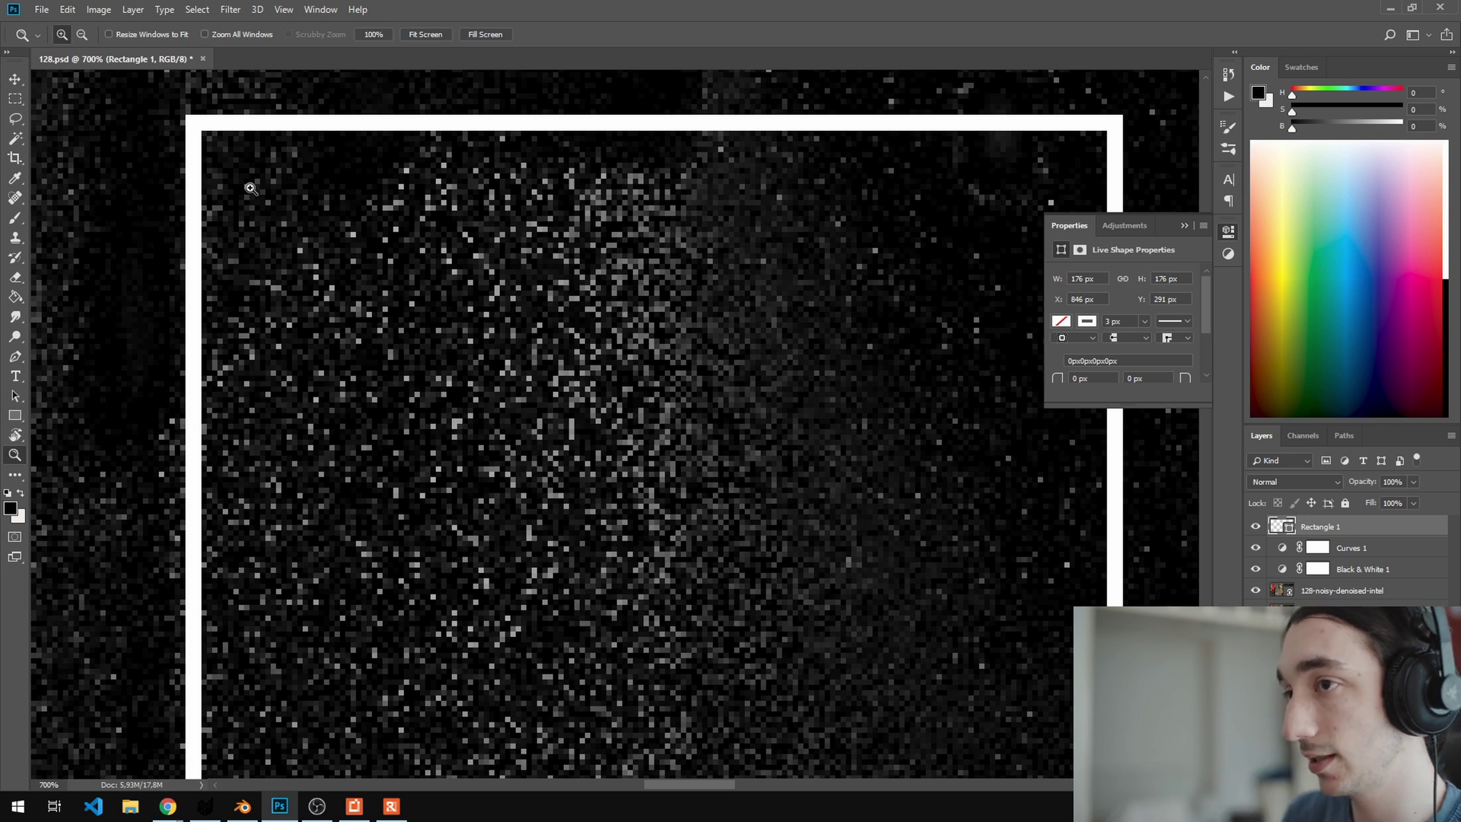
right_click(358, 328)
click(370, 336)
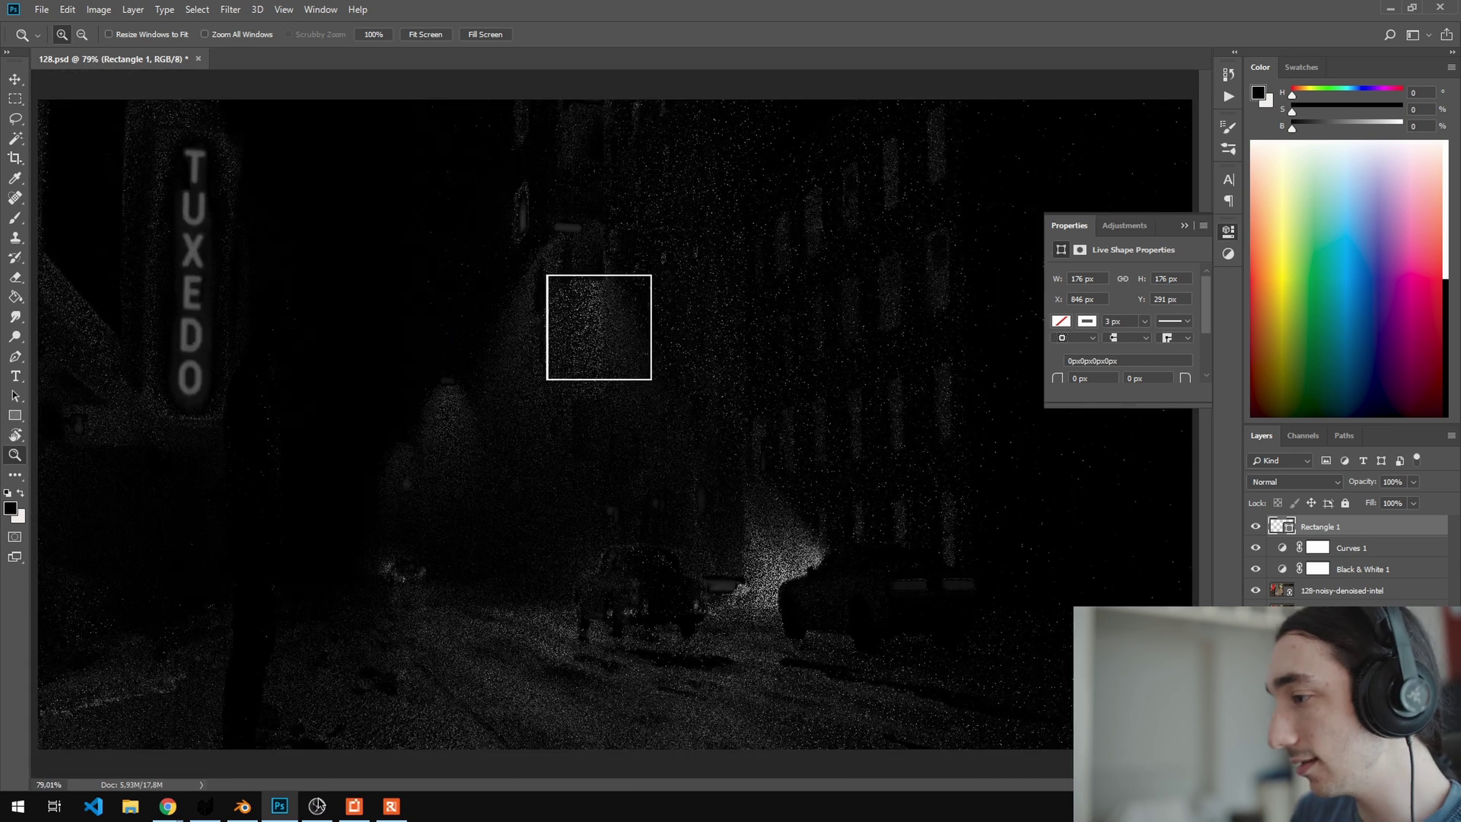
click(242, 808)
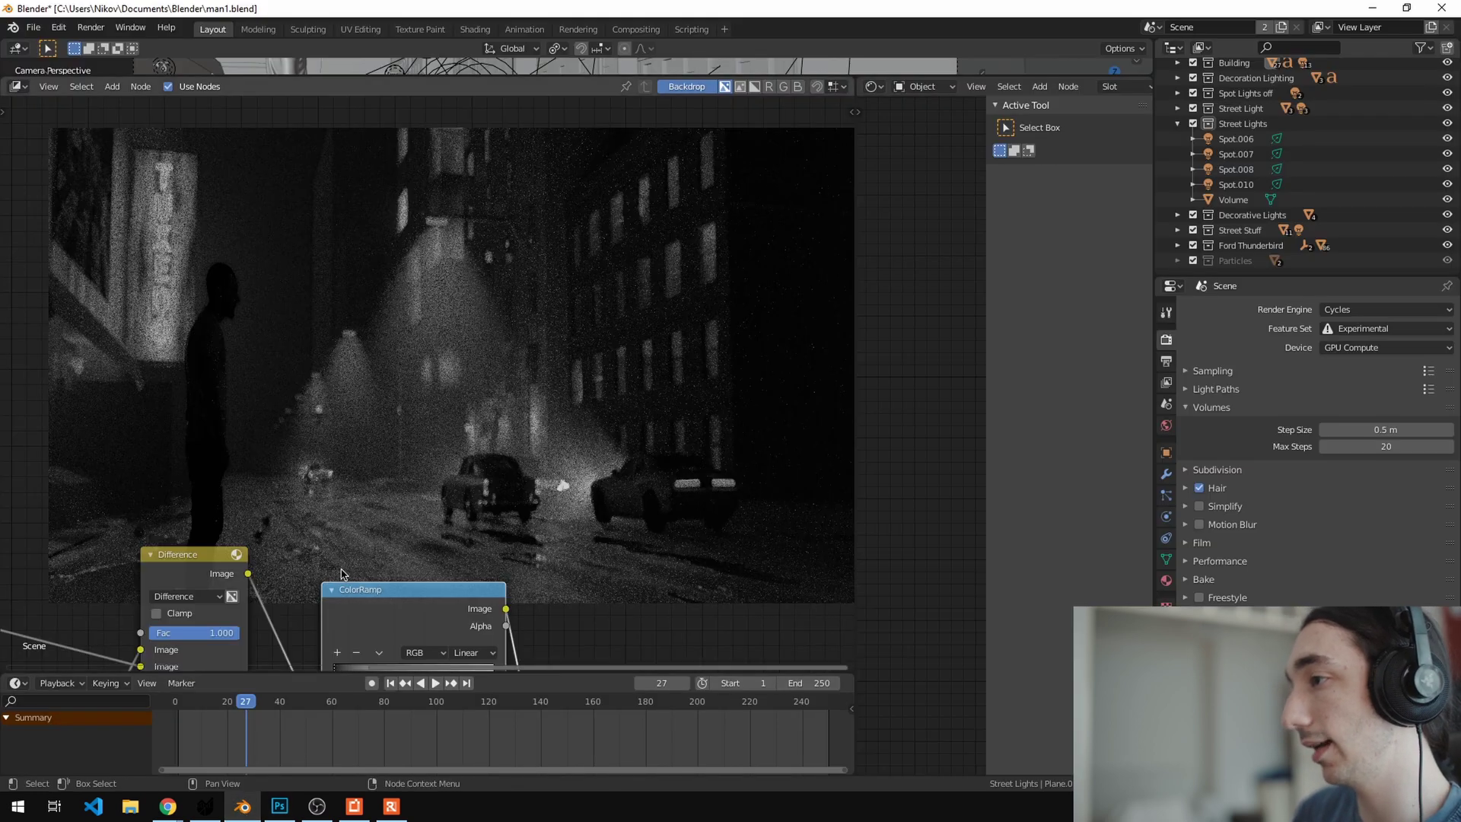
click(279, 805)
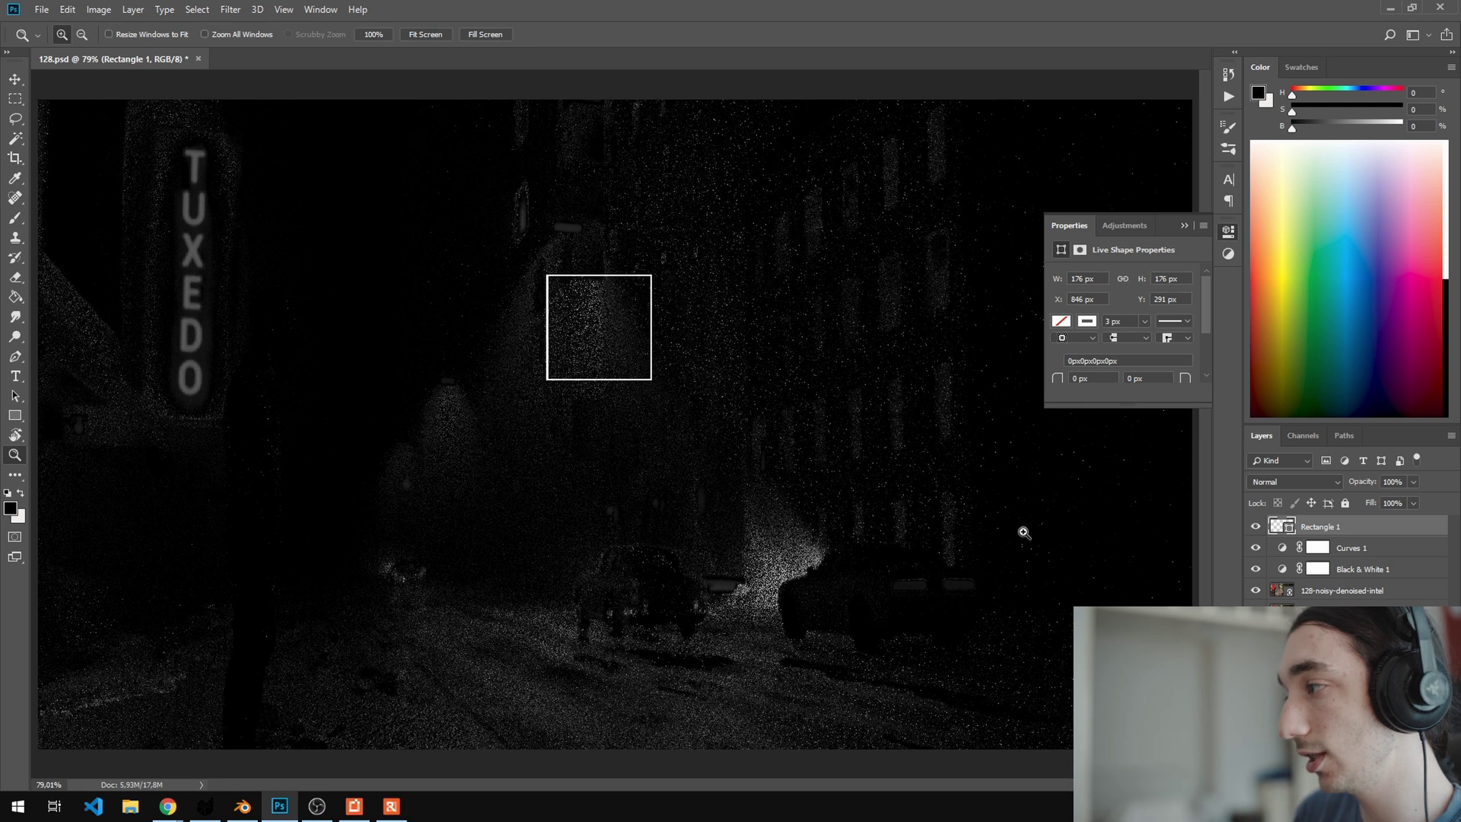
Step: Hide the Rectangle 1, Curves 1, Black & White 1 and 128-noisy-denoised-intel layers to reveal the colour render underneath
click(1256, 527)
click(1255, 589)
click(1255, 589)
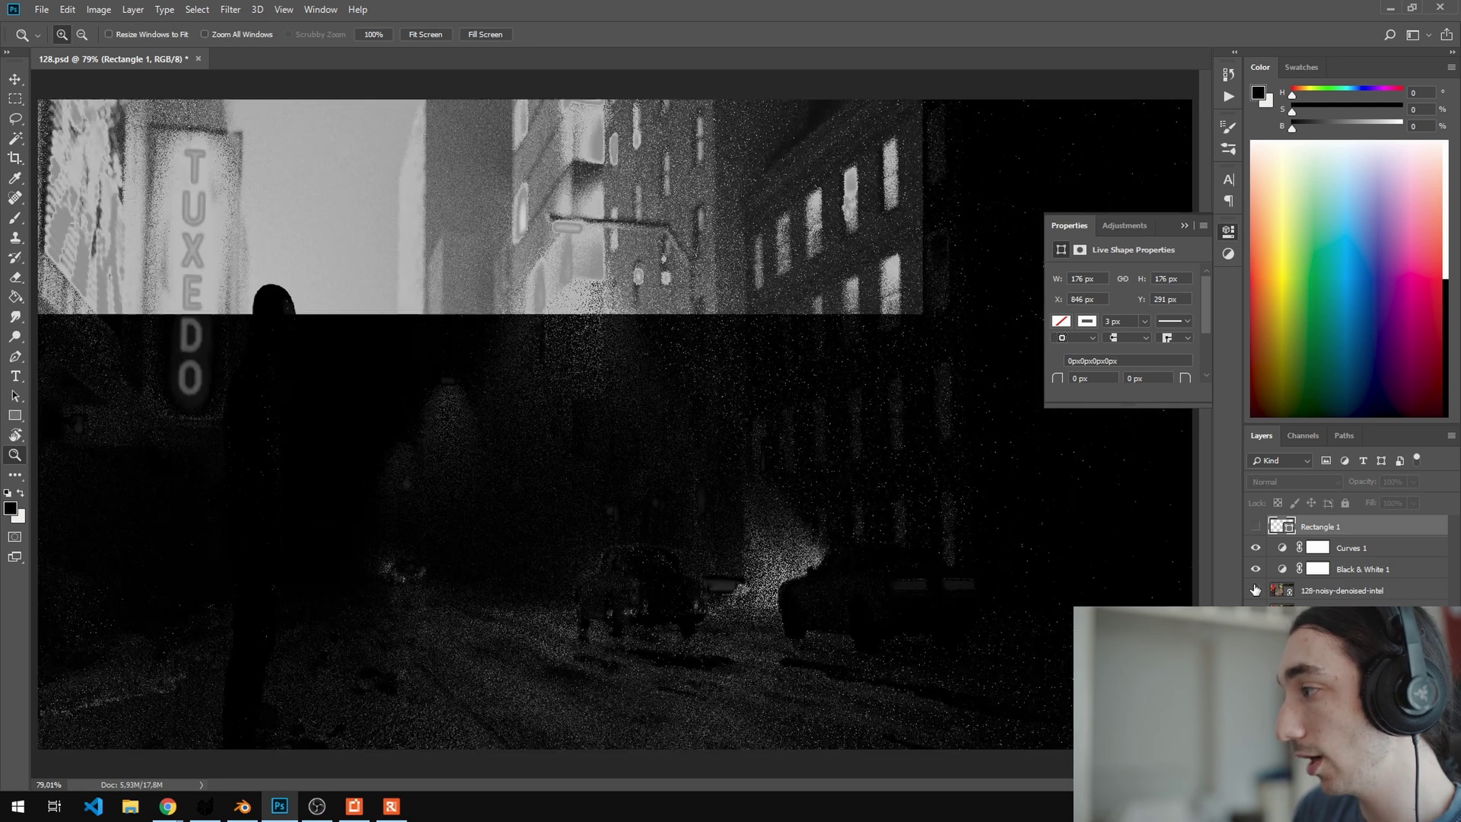
click(1255, 590)
click(1255, 590)
drag(1255, 572, 1255, 590)
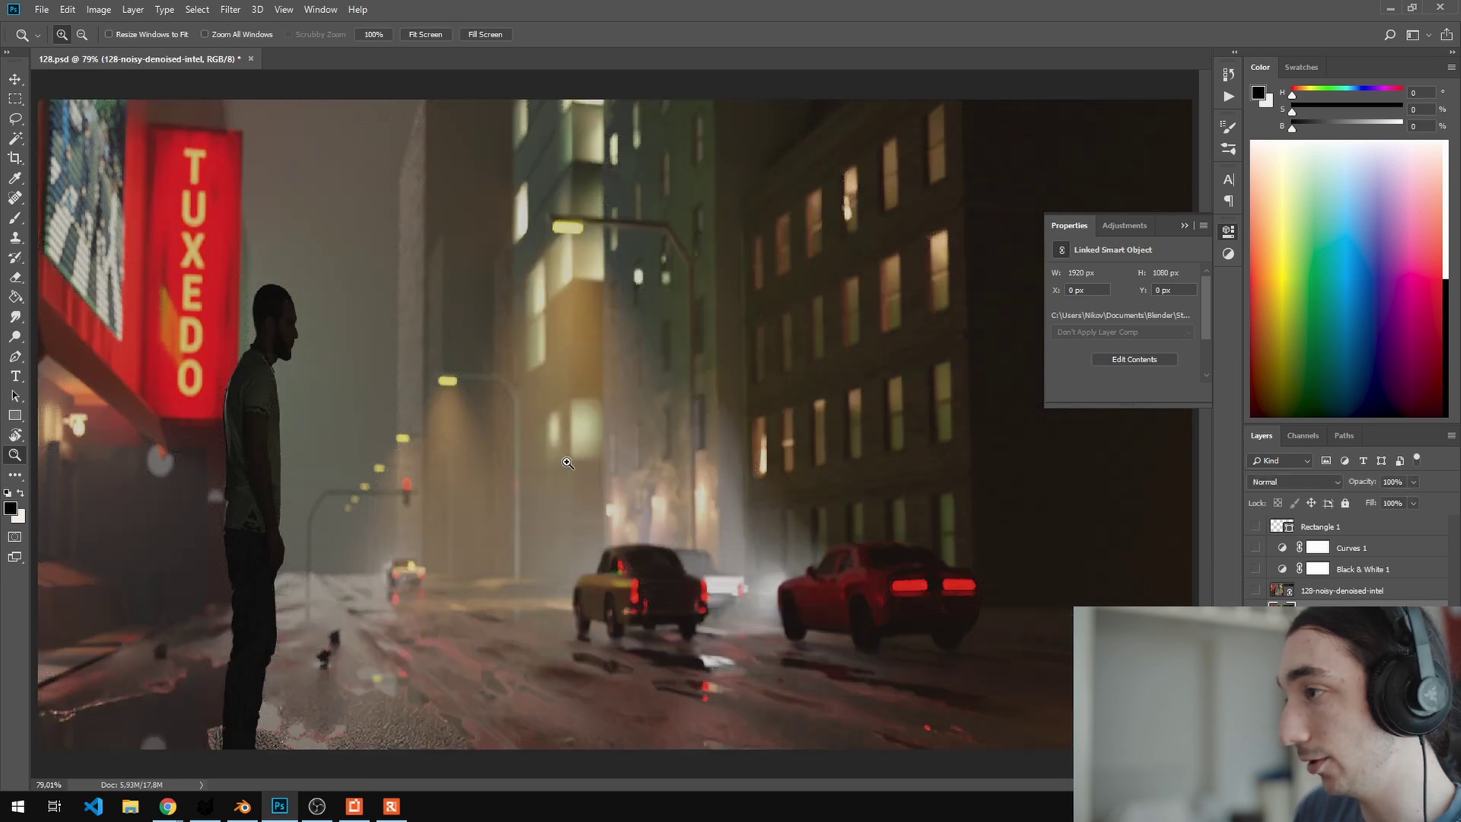
Step: Examine the standing man's head in the colour render at up to 400%, and fit the whole image on screen
click(251, 327)
click(261, 315)
click(260, 311)
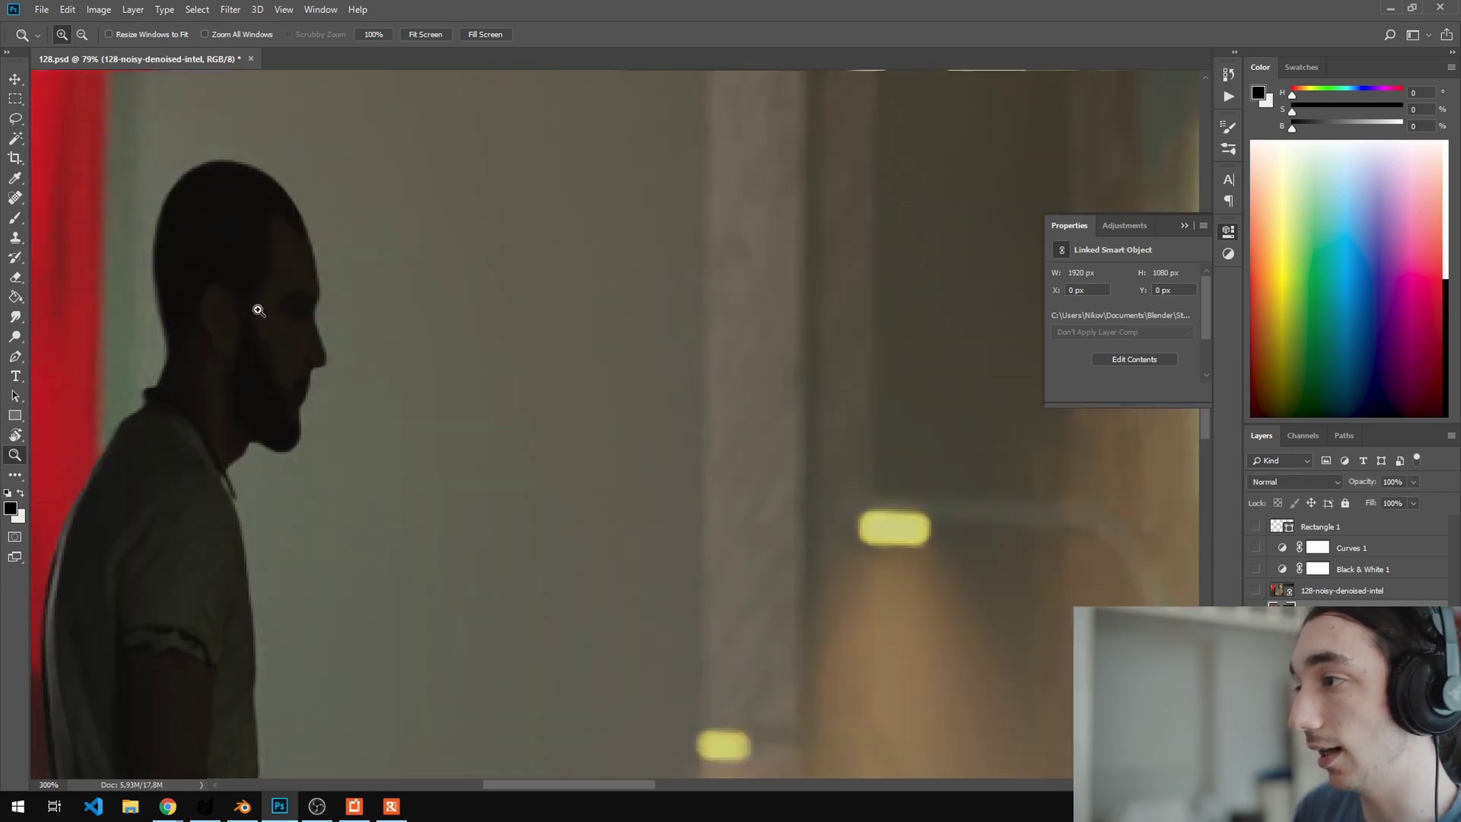
click(262, 309)
right_click(362, 319)
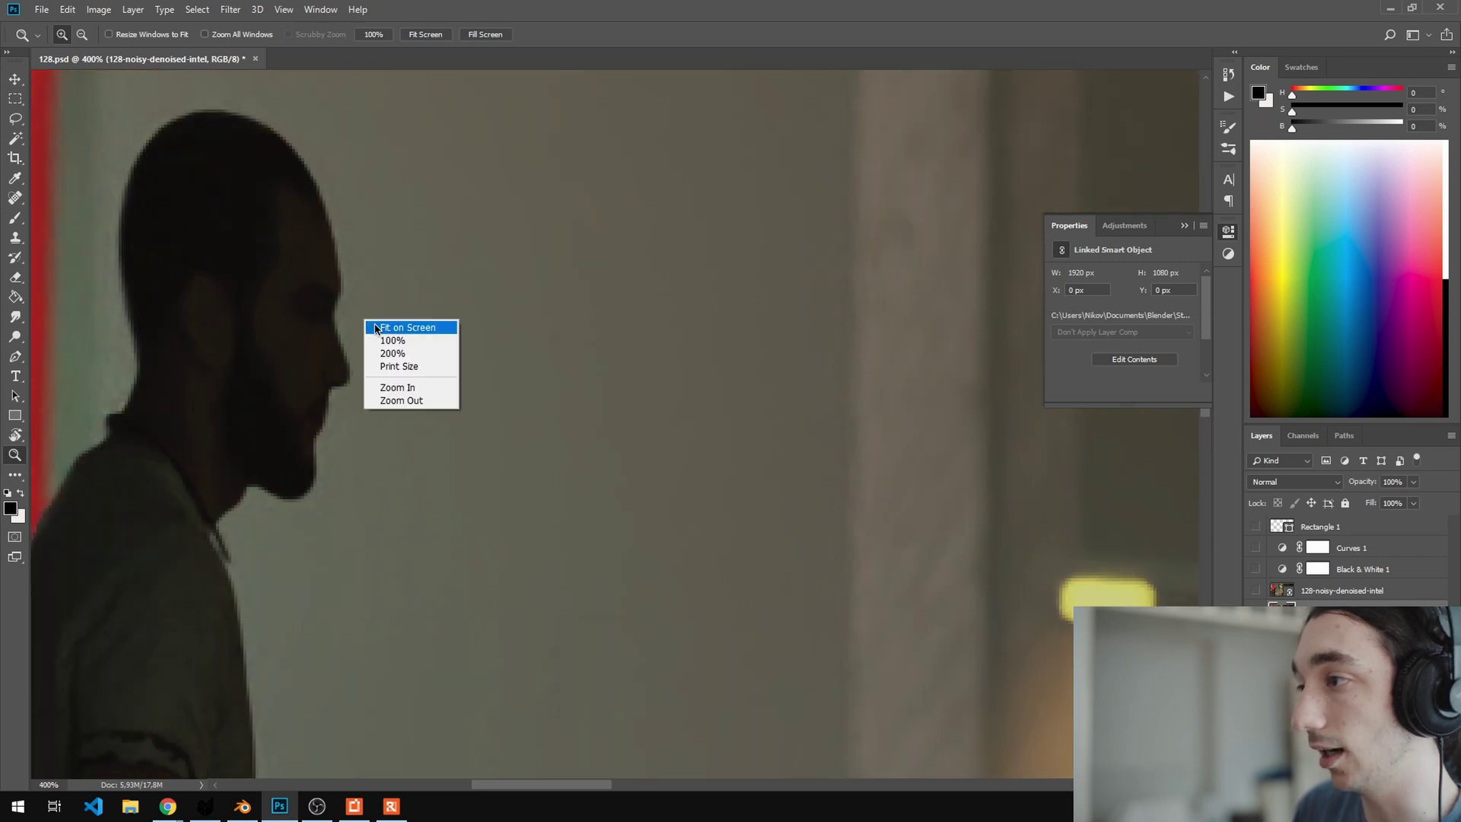
click(374, 325)
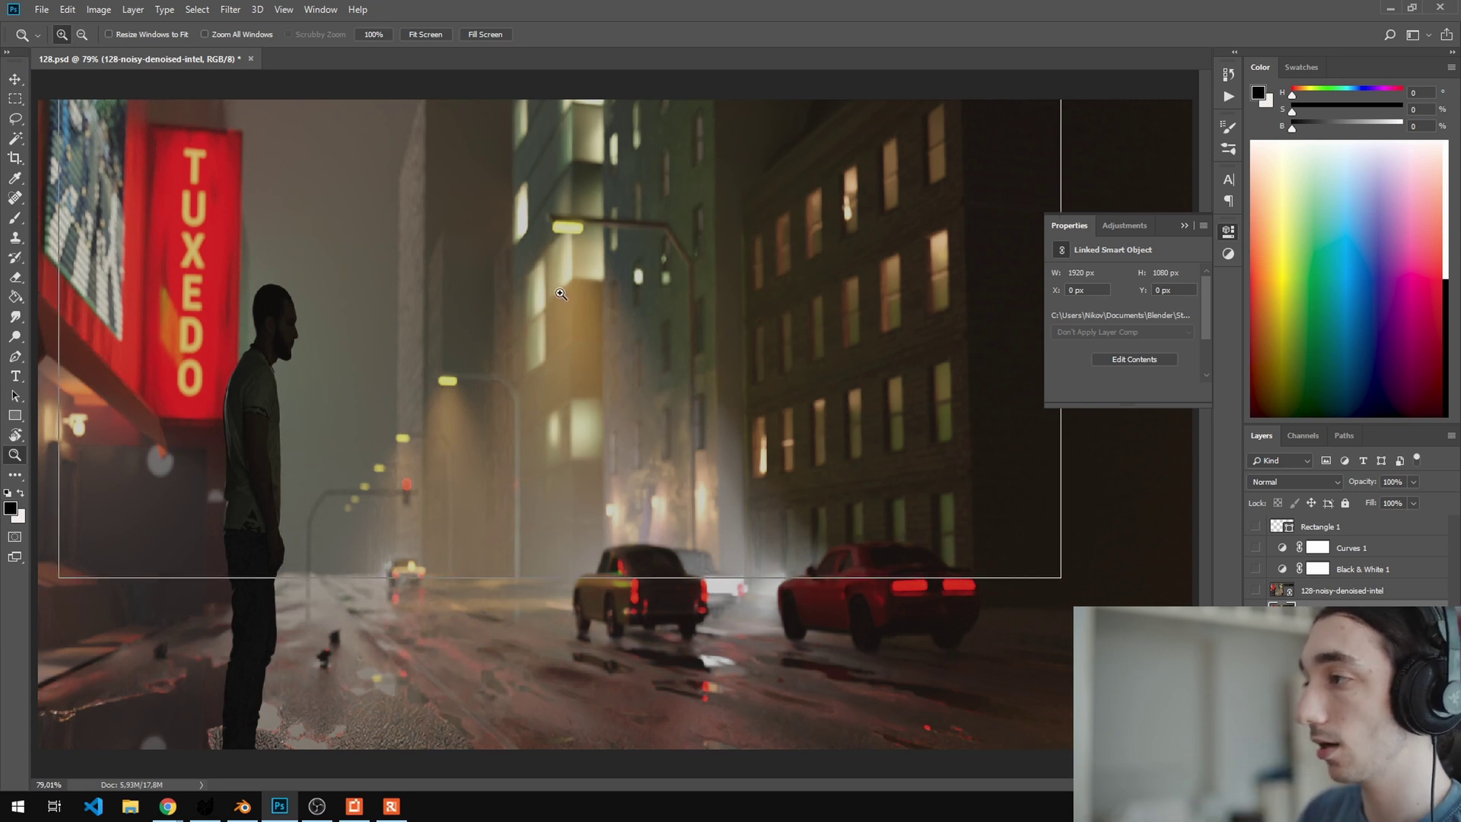
Step: Examine the street lamp and the lit building behind it at 200%, and fit the whole image on screen
click(582, 252)
click(582, 252)
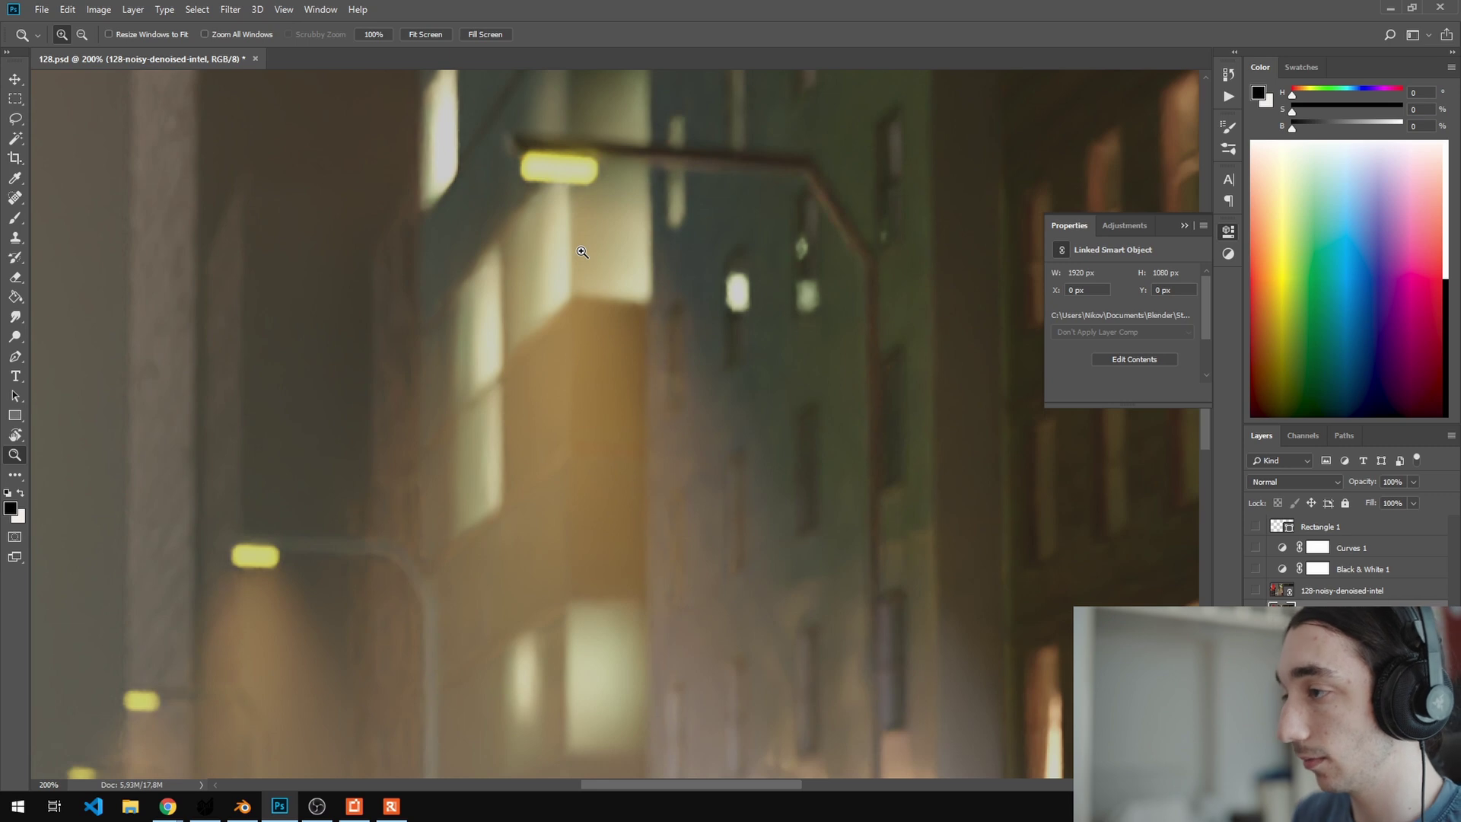
key(ctrl+0)
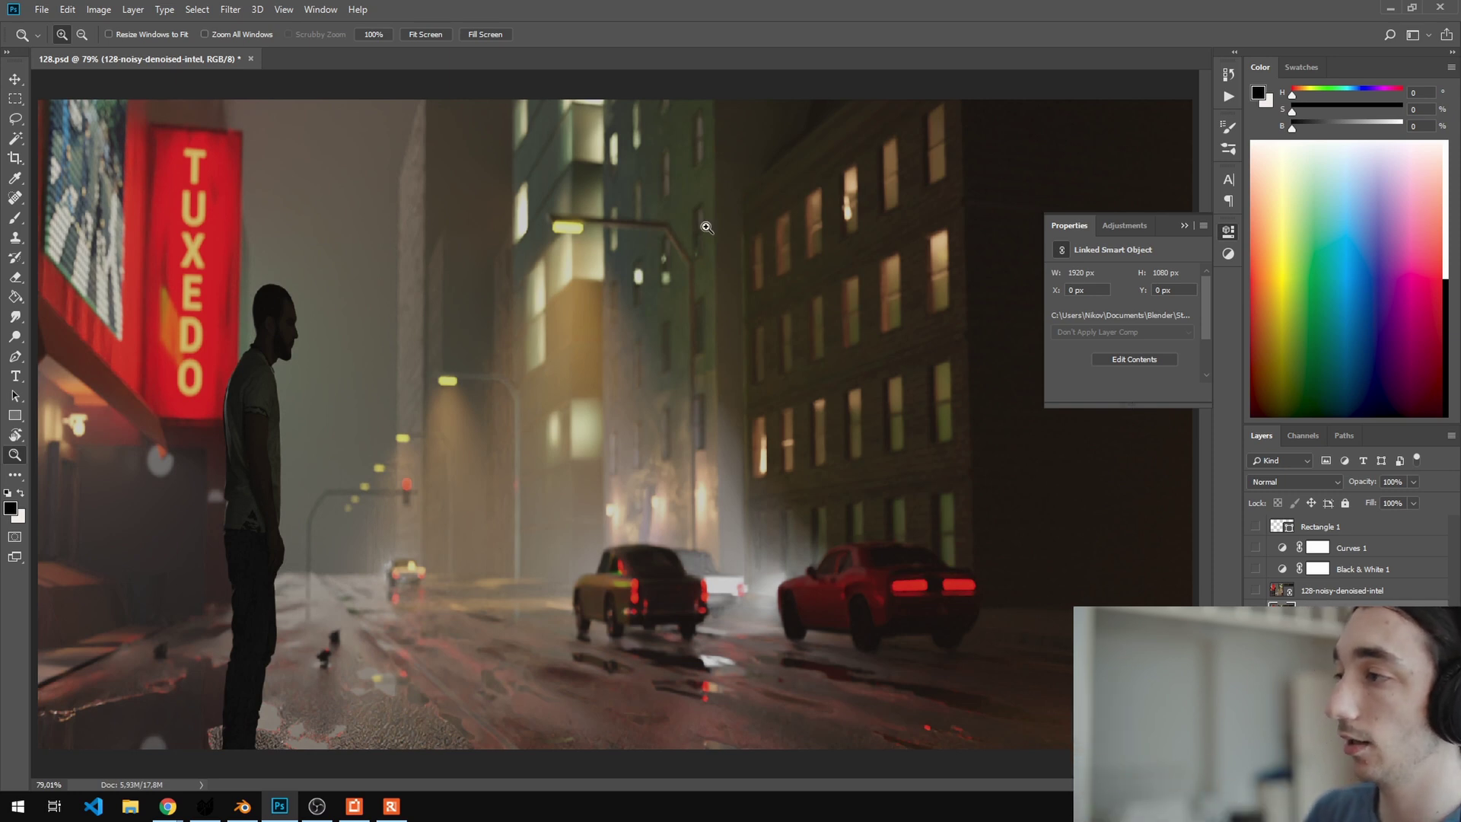
click(556, 236)
click(556, 236)
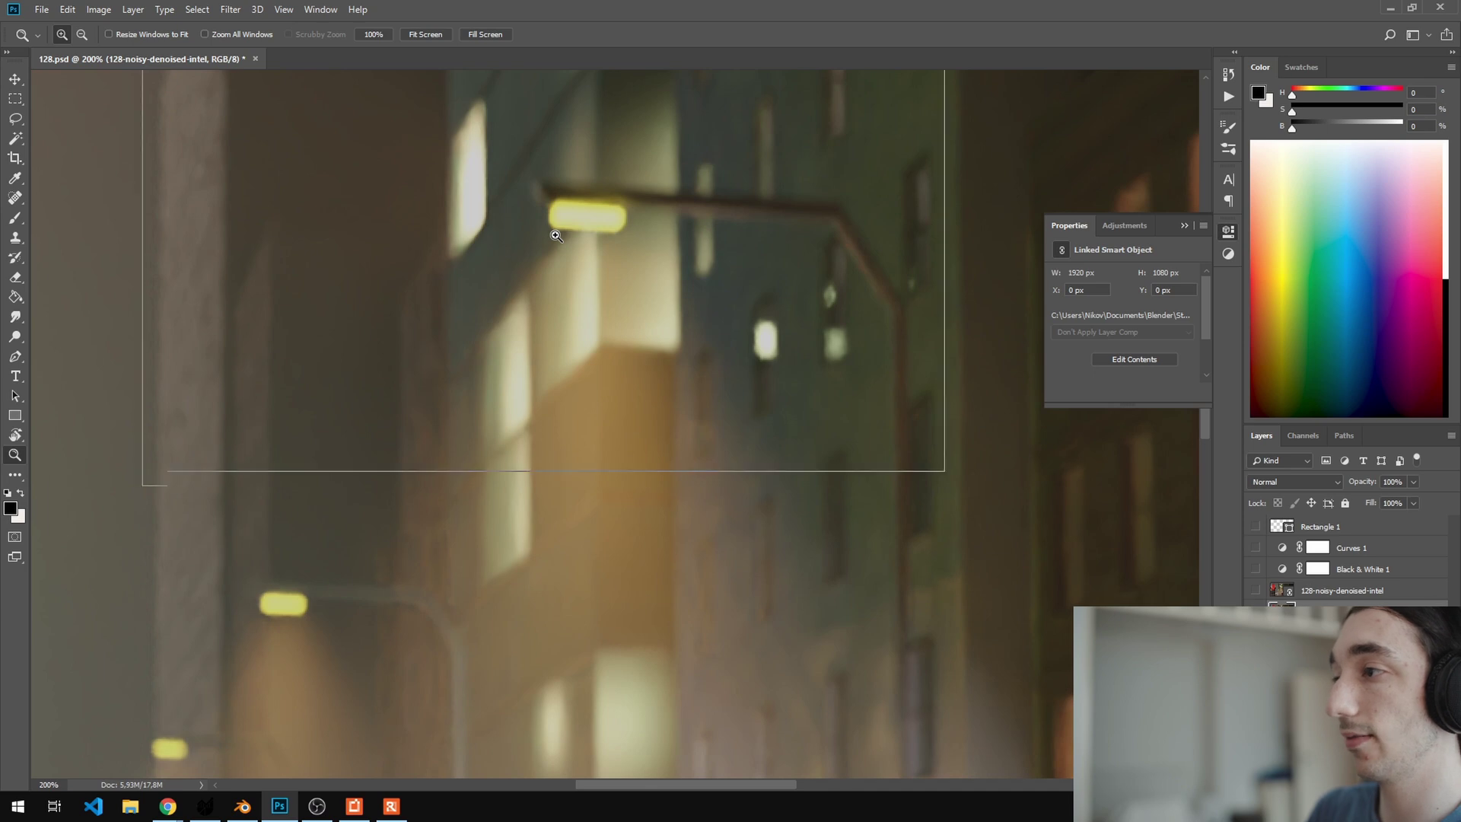
click(556, 238)
right_click(556, 240)
click(590, 244)
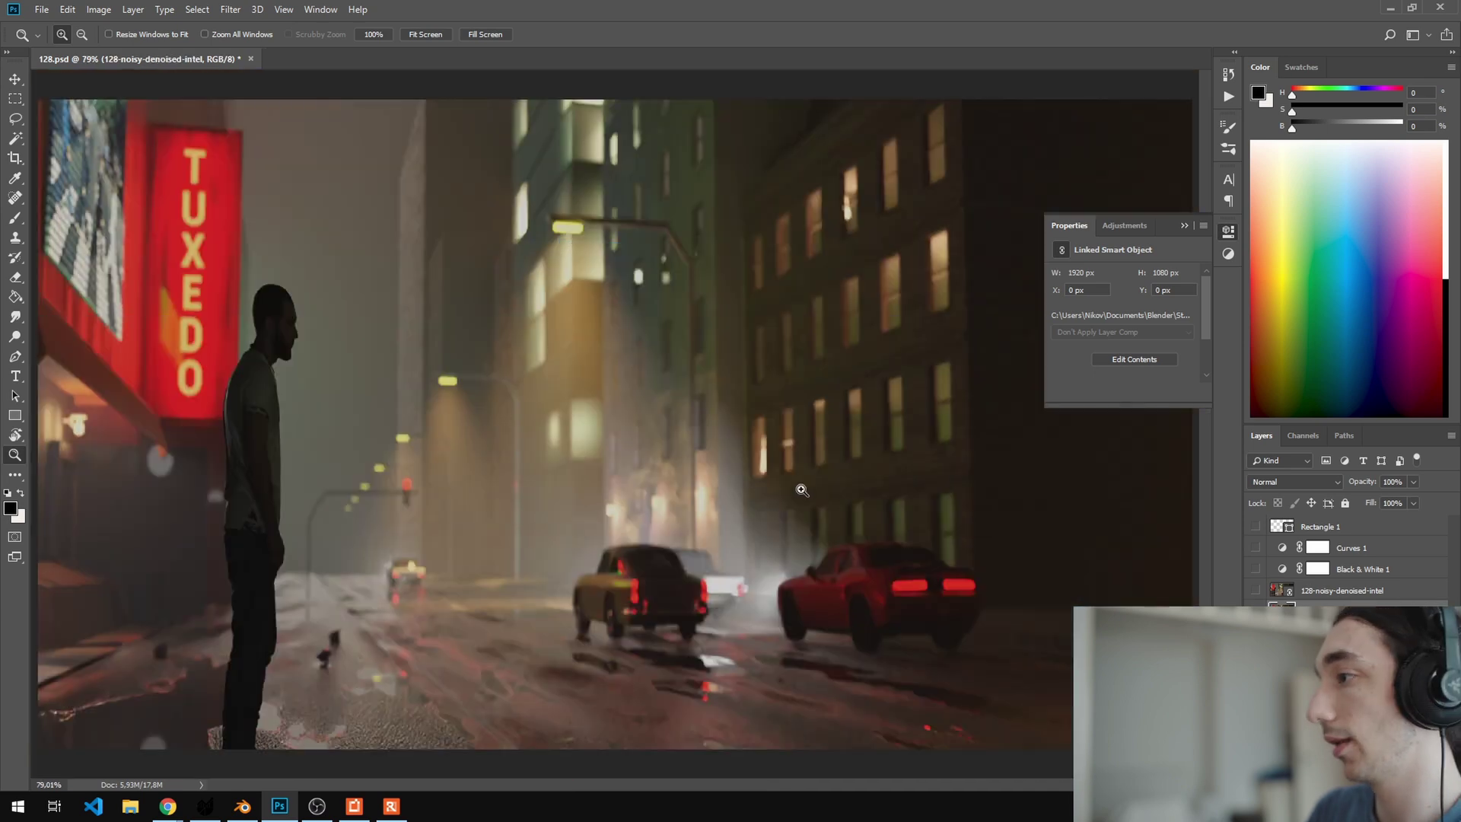